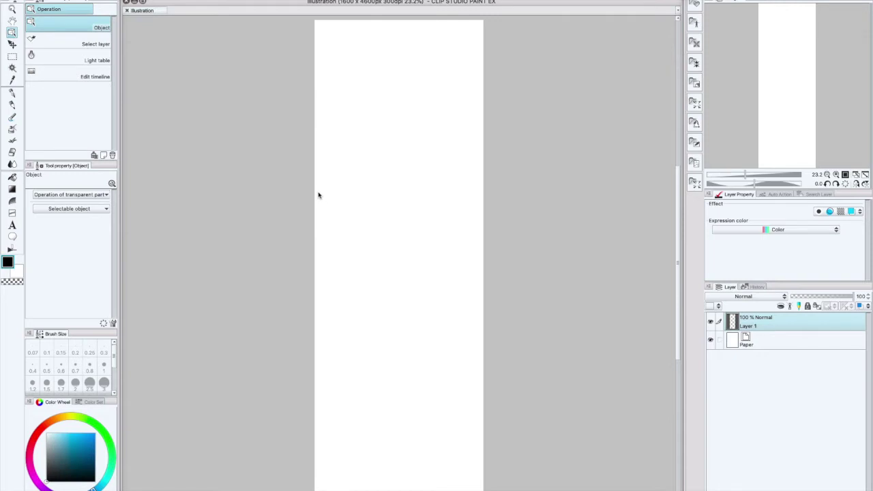
Step: Have the new 1600×4600 px, 300 dpi canvas named Illustration ready for the webtoon strip
mouse_move(492, 488)
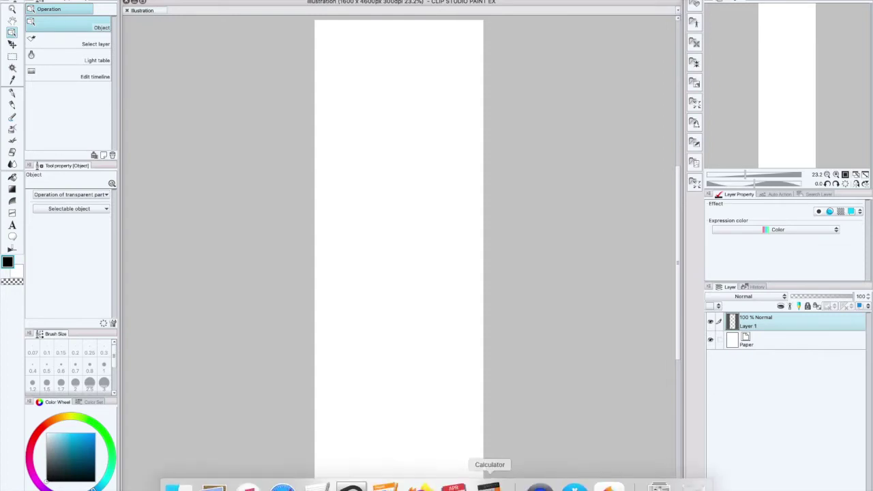
click(608, 486)
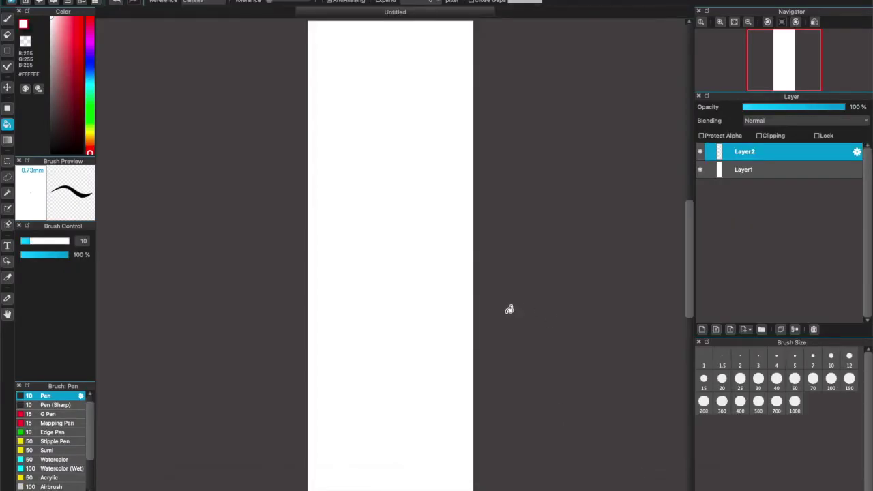
mouse_move(487, 488)
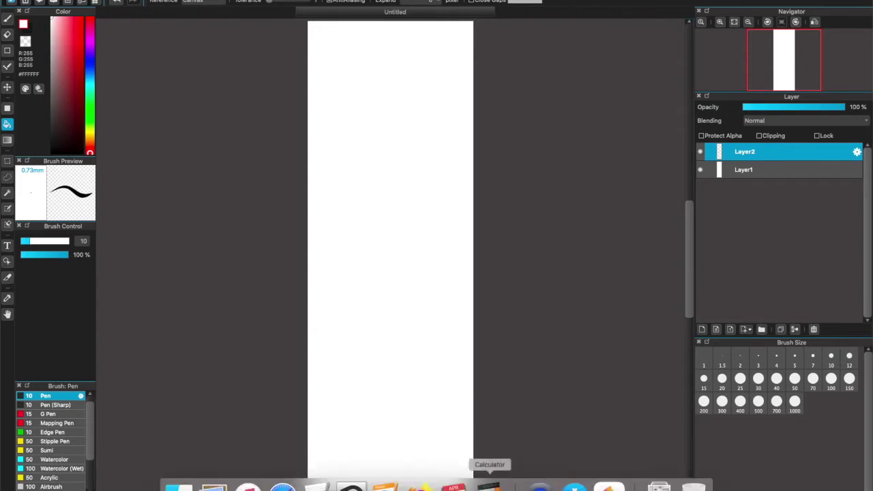
click(351, 486)
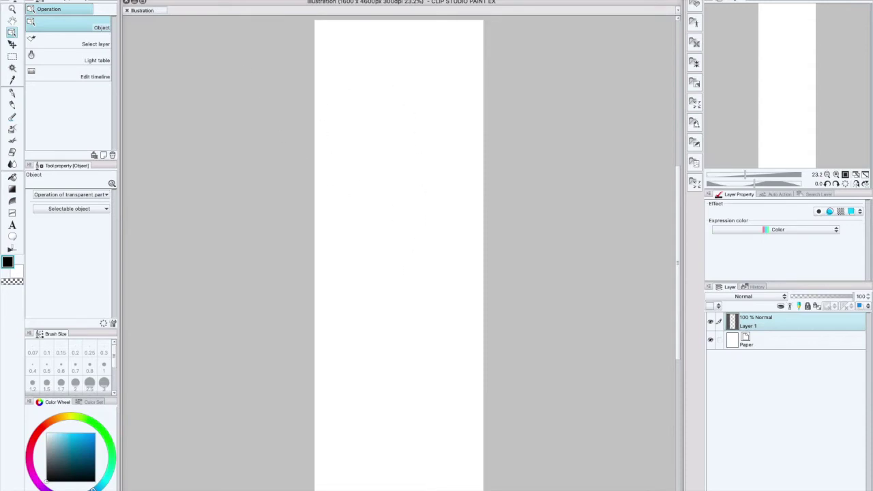
click(204, 0)
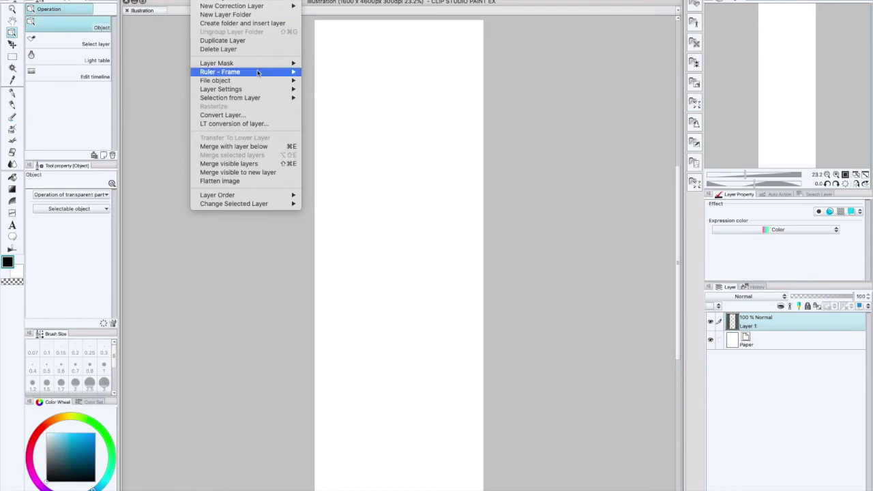
Step: Add a Frame Border folder and raise its border thickness to 0.70
mouse_move(246, 0)
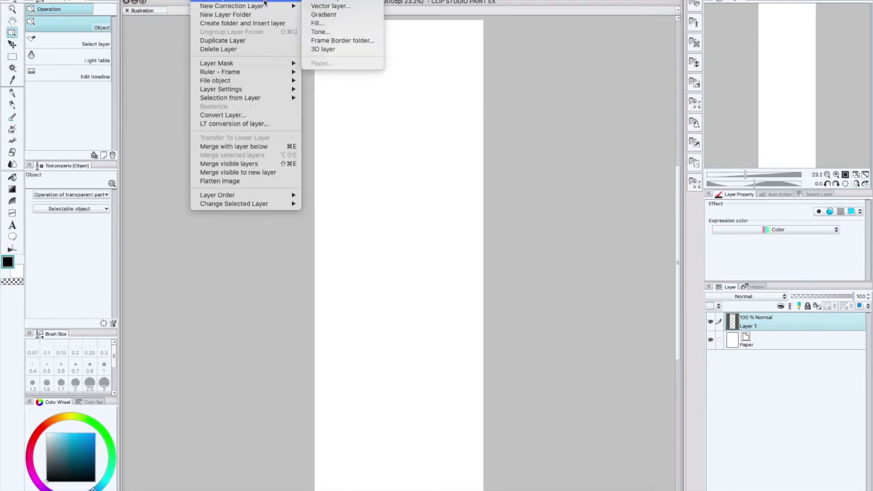
click(350, 40)
click(523, 236)
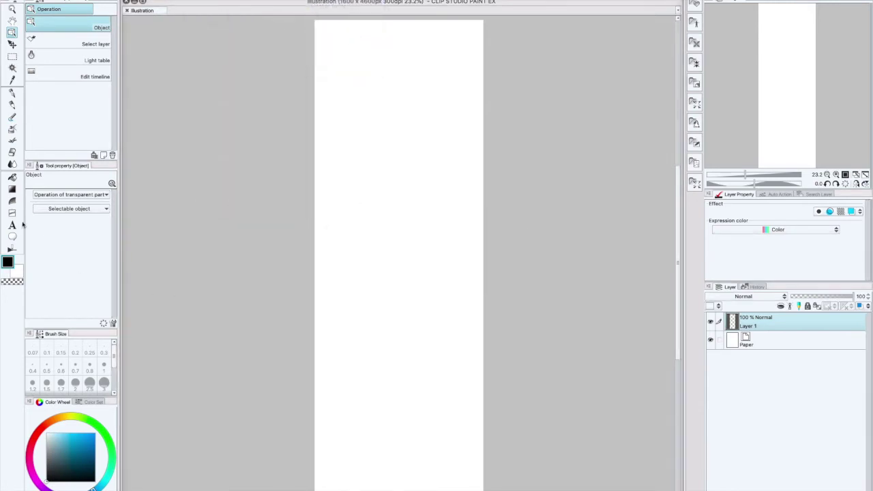
click(11, 33)
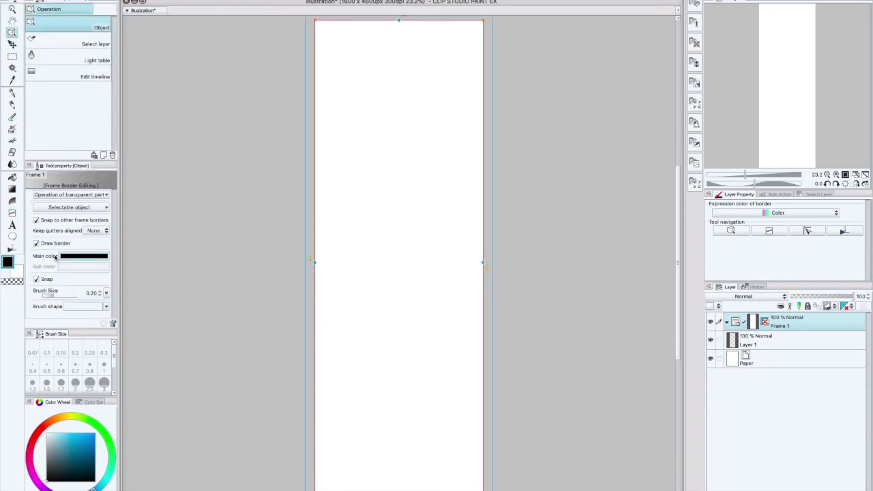
click(100, 292)
click(99, 291)
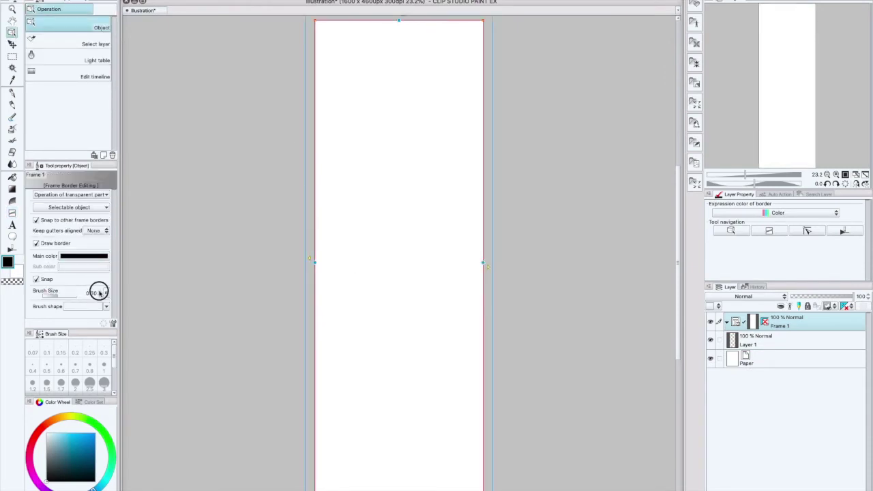
click(99, 291)
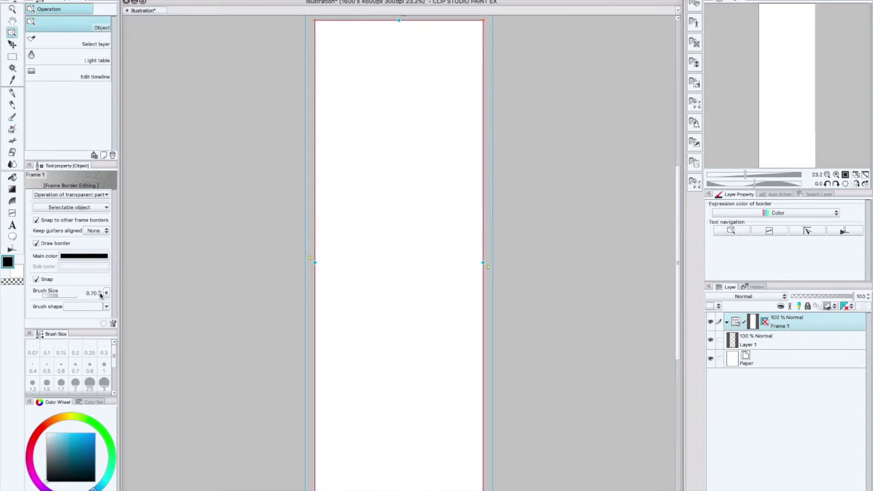
Step: Split the frame into top and bottom panels with the Divide frame folder tool
click(12, 212)
drag(297, 267, 494, 263)
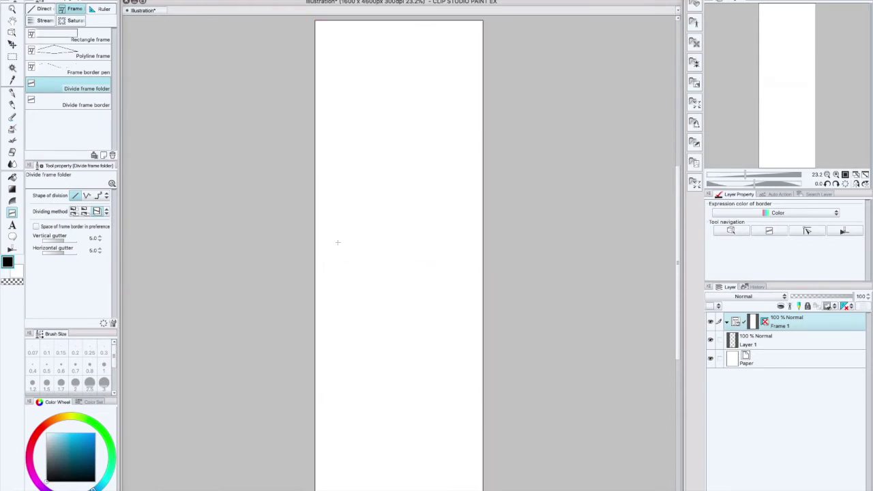
drag(337, 243, 362, 228)
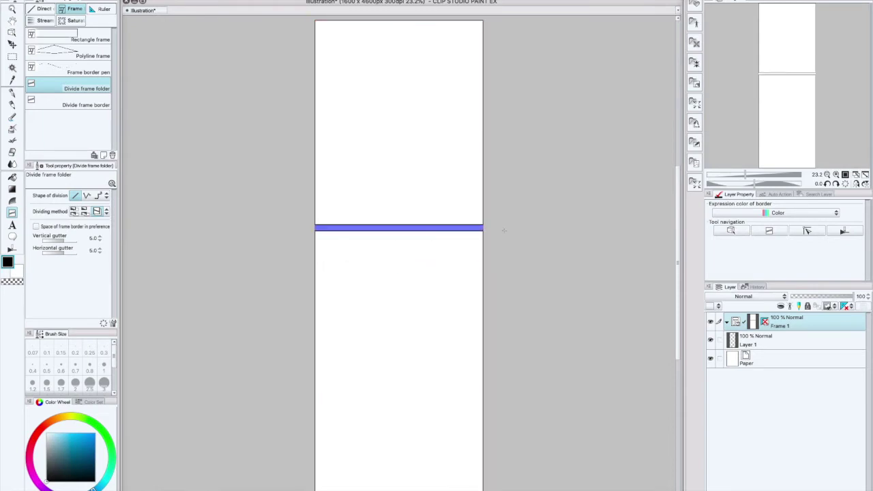
Step: Pull the top and bottom panels' edges inward to leave margins around them
click(11, 36)
click(319, 121)
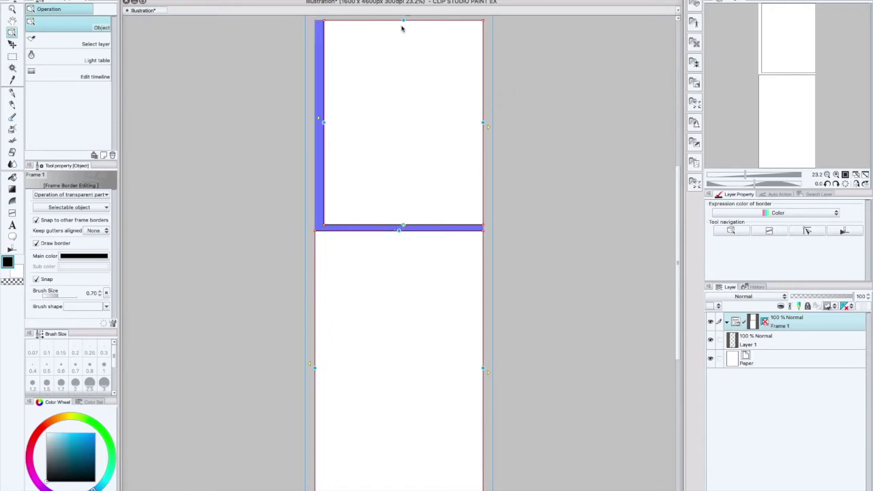
drag(403, 29, 400, 32)
drag(484, 129, 473, 130)
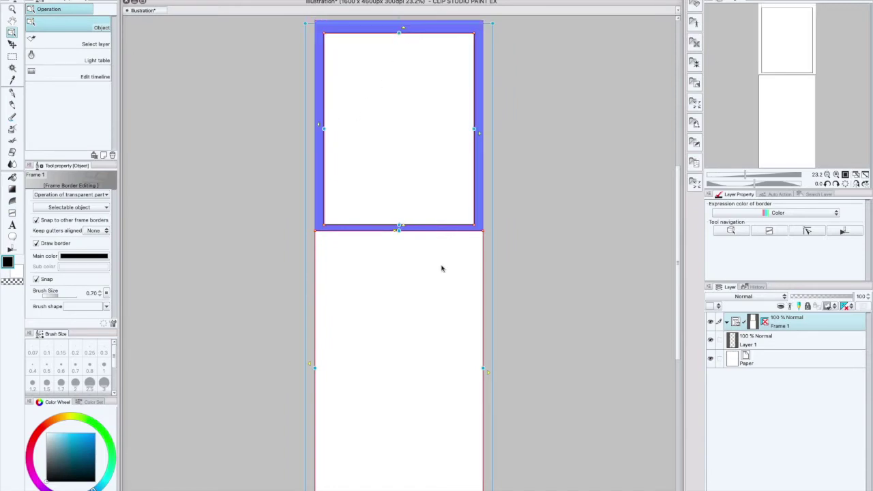
drag(314, 368, 323, 368)
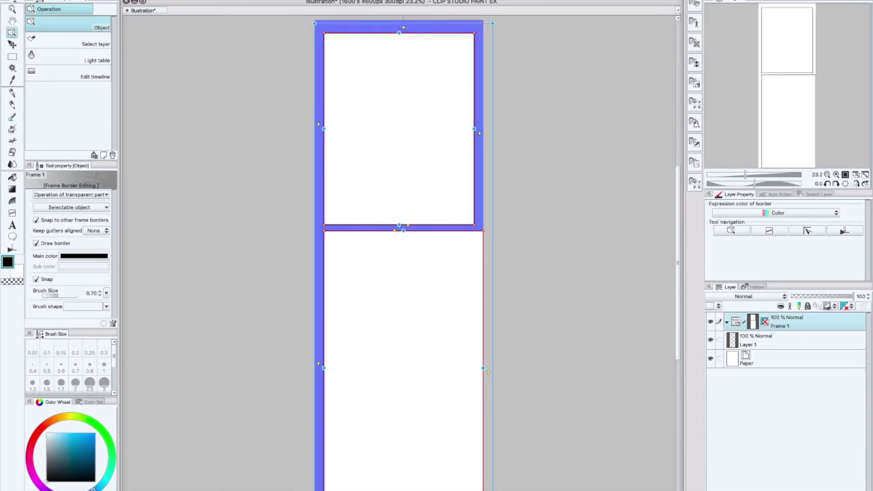
drag(400, 490, 400, 484)
drag(483, 360, 475, 360)
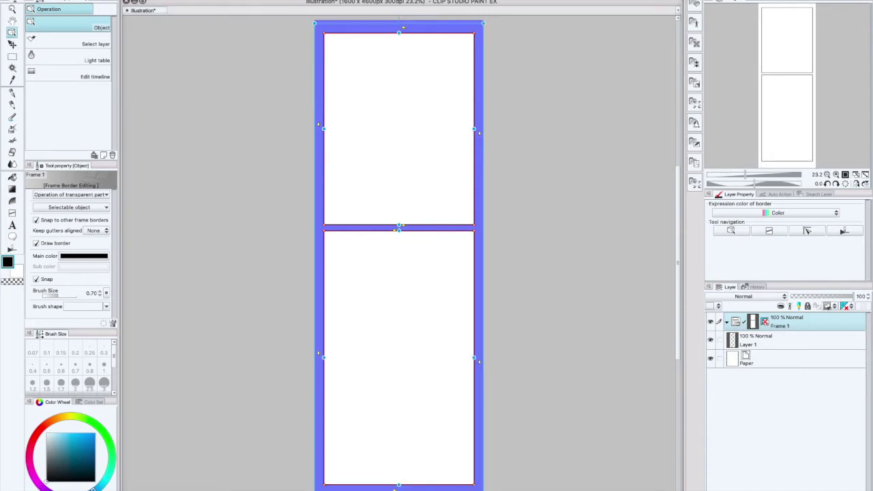
click(102, 0)
Step: Open CFL Ep 7_041.jpg from recent files, then close it again
mouse_move(143, 14)
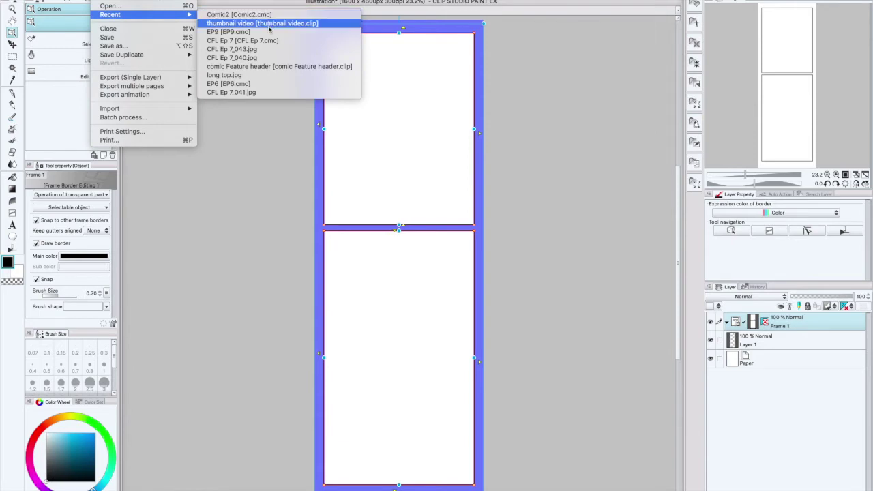
click(293, 94)
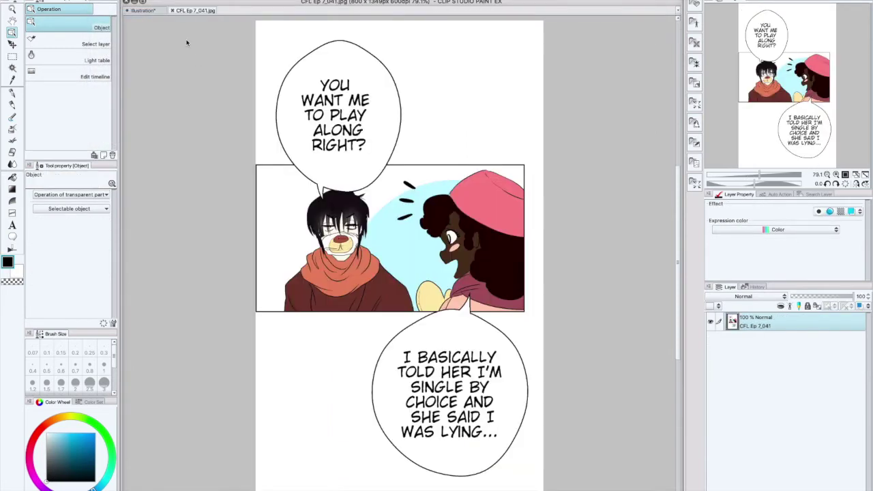
click(173, 10)
Step: Open CFL Ep 7_040.jpg and close the Illustration document without saving
click(112, 0)
mouse_move(145, 15)
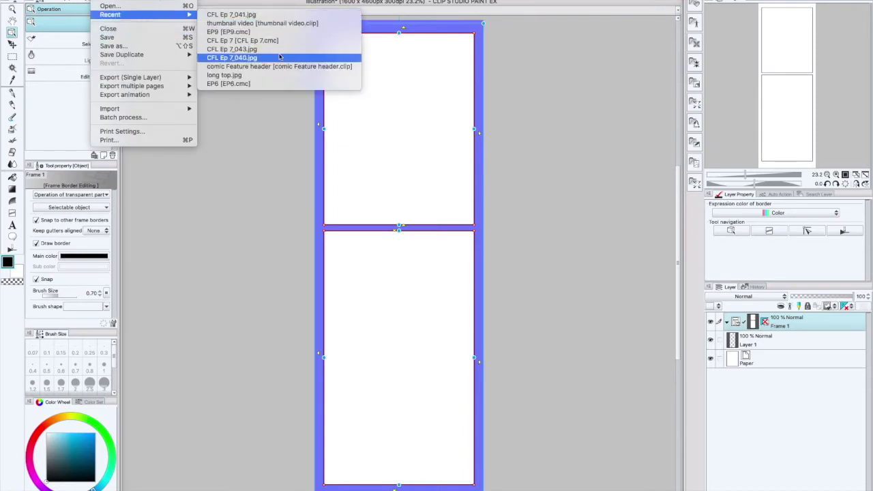
click(282, 59)
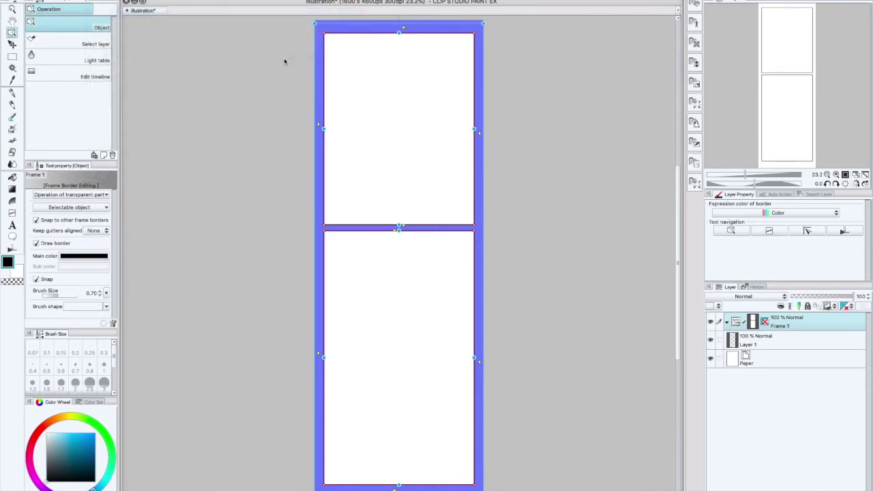
click(126, 11)
click(410, 184)
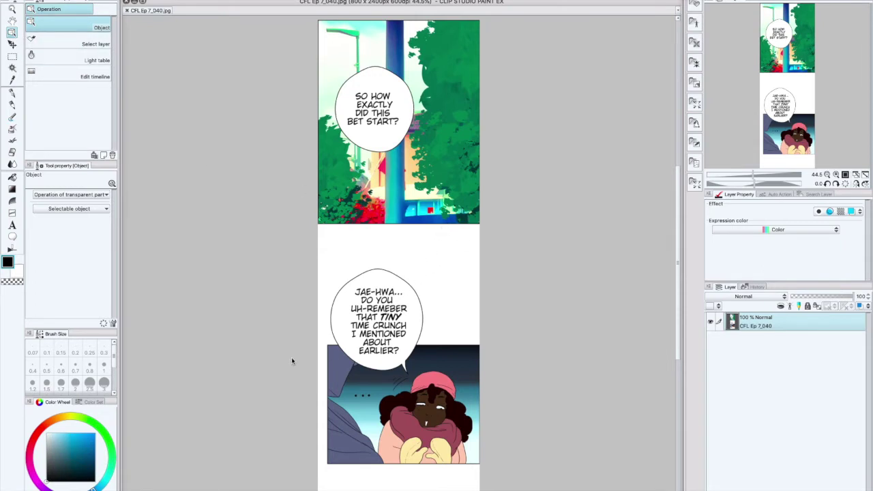
Step: Toggle the comic page layer's visibility off and back on
click(710, 321)
click(710, 322)
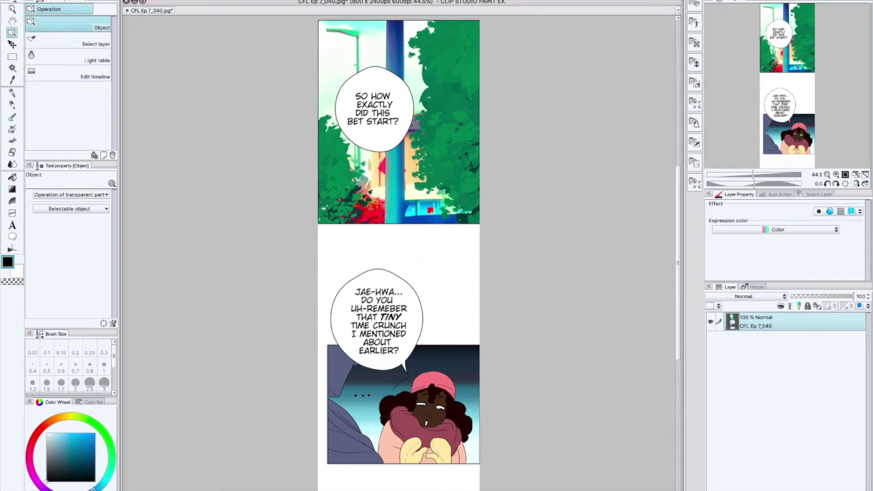
click(140, 0)
Step: Check the image resolution settings, close them unchanged, and switch to rectangular selection
mouse_move(122, 0)
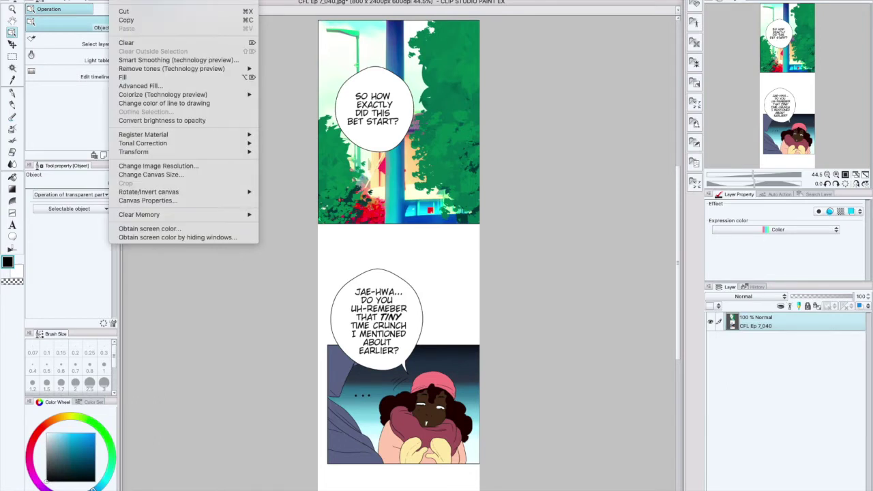
click(183, 168)
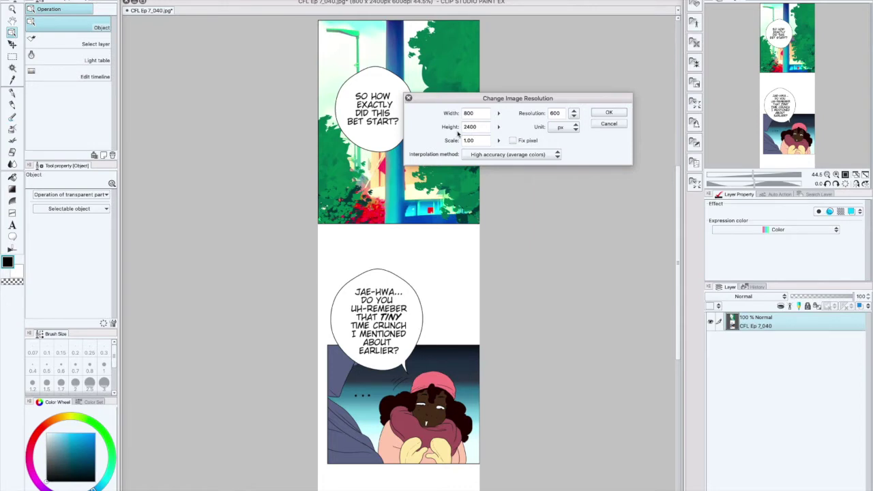
click(609, 124)
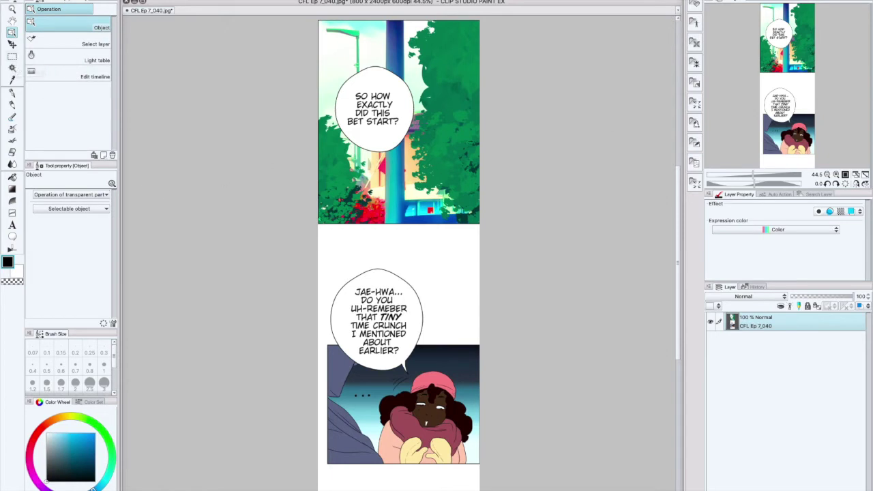
click(122, 2)
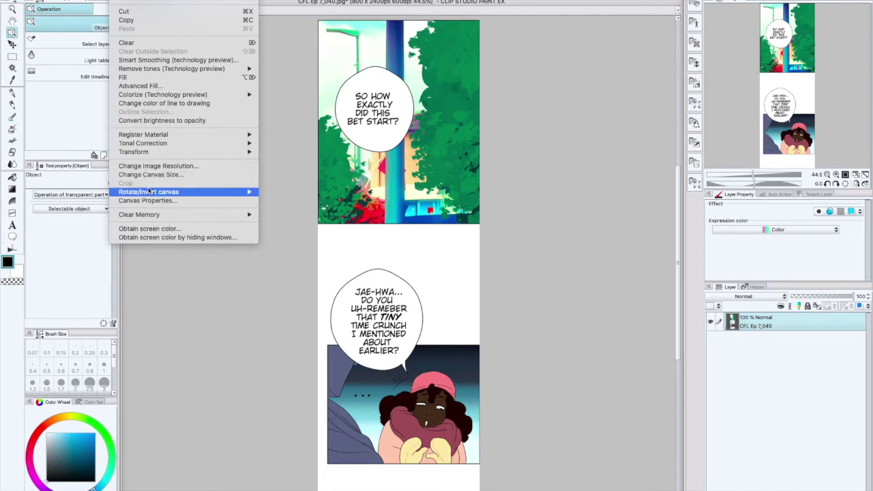
key(Escape)
key(m)
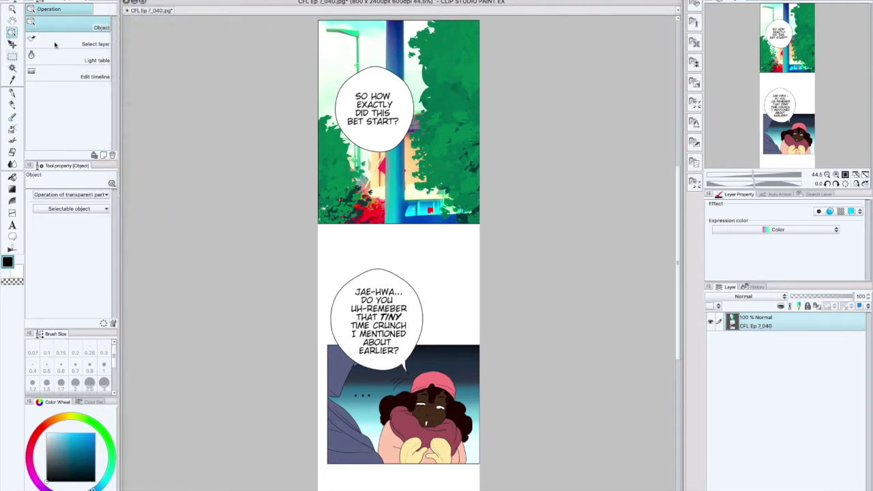
Step: Change canvas size to 800×1200 px using the top-centre reference point
click(123, 1)
click(122, 2)
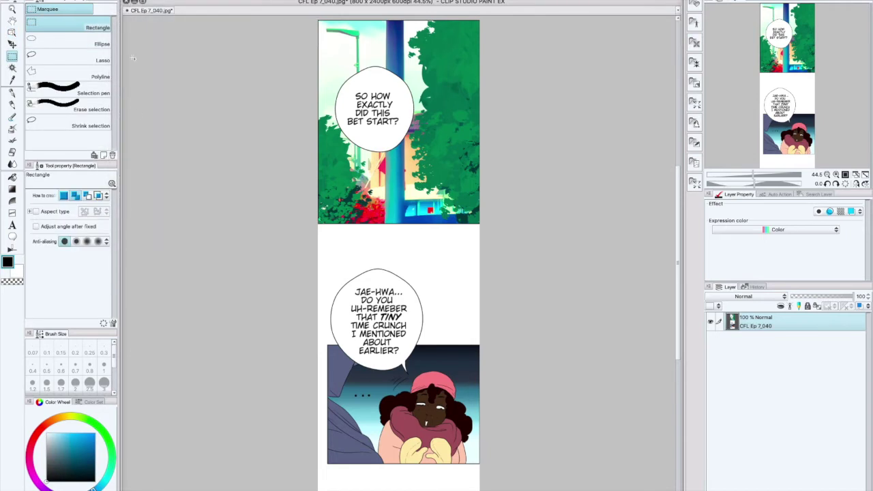
click(122, 2)
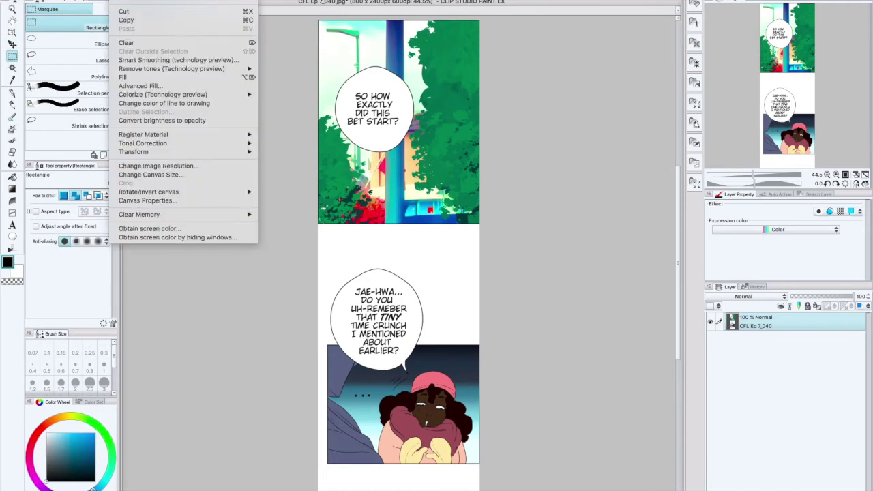
click(162, 175)
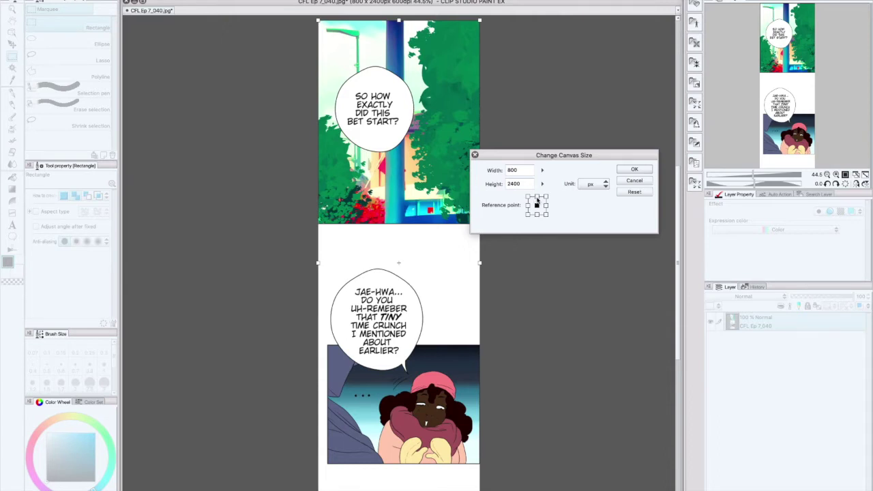
click(537, 197)
double_click(513, 184)
text(1200)
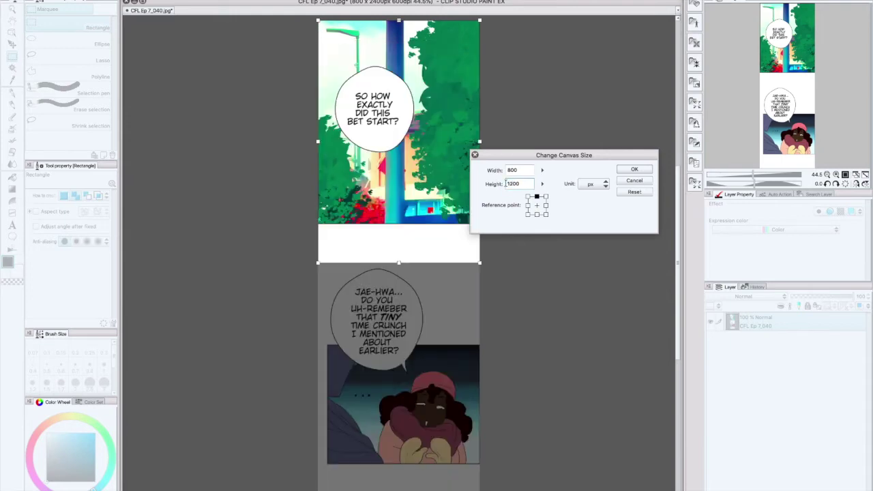
click(633, 170)
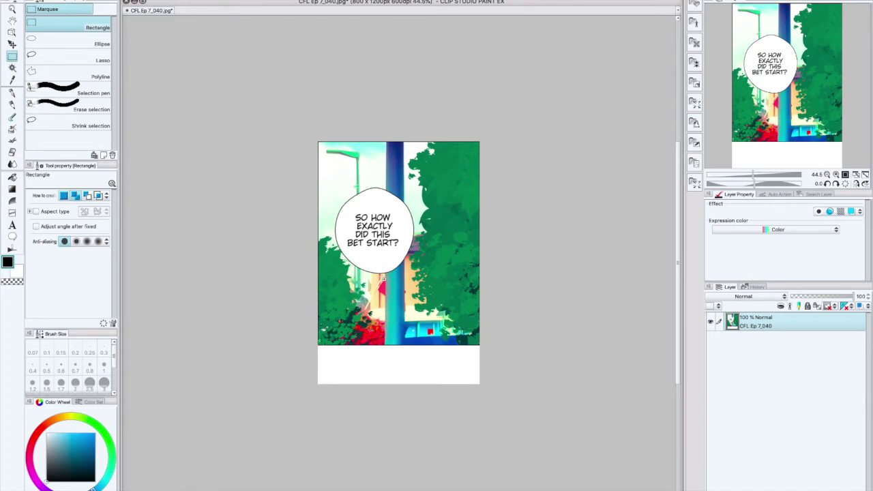
Step: Drag the long webtoon template from Manga material onto the canvas, reposition it, then undo
click(694, 23)
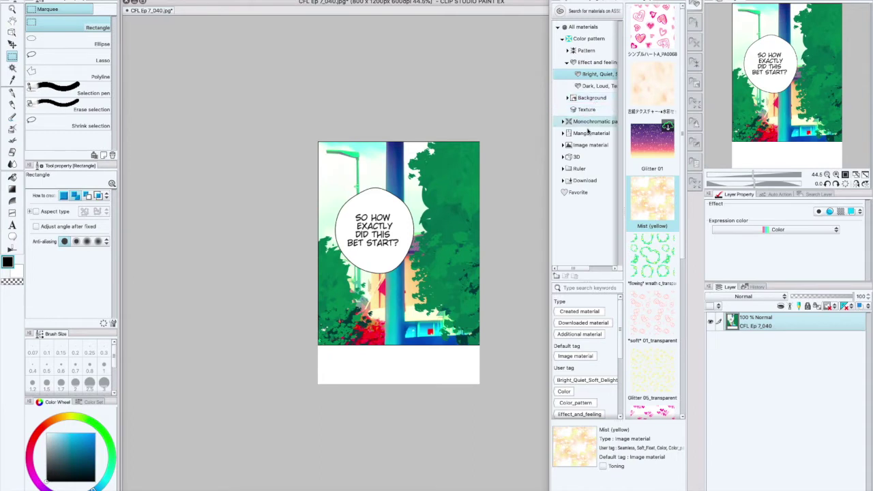
click(563, 145)
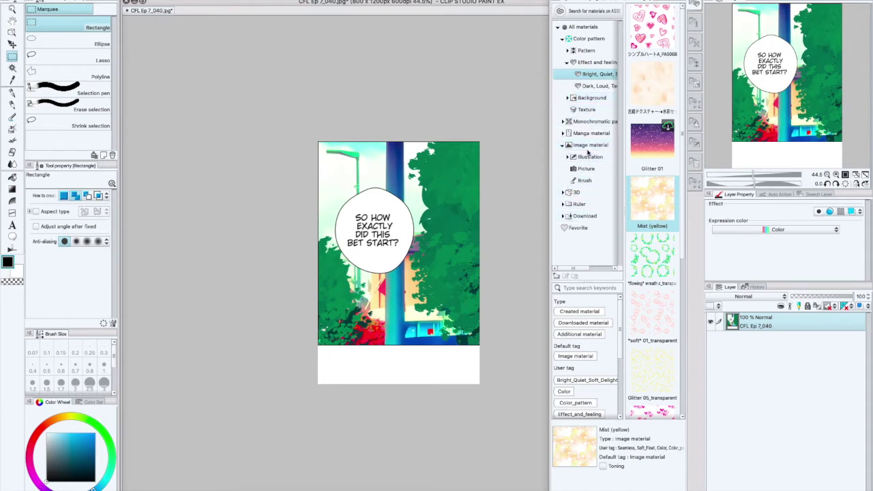
click(601, 129)
click(659, 147)
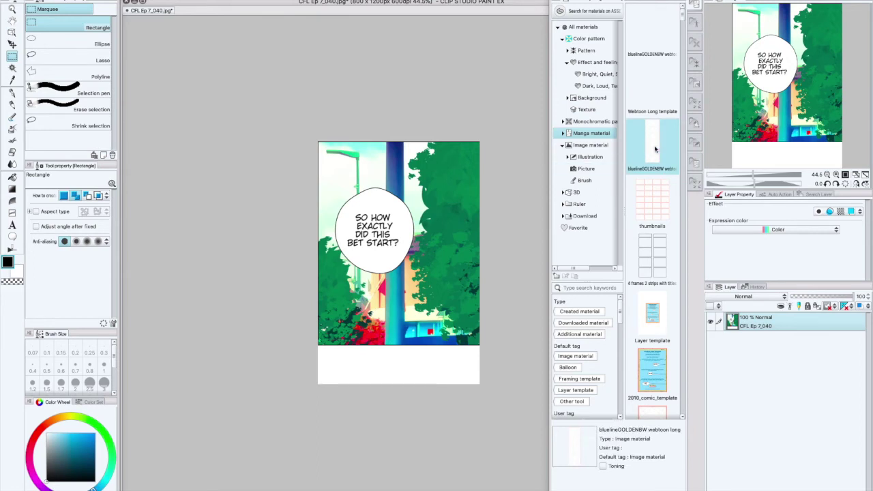
drag(658, 150, 416, 247)
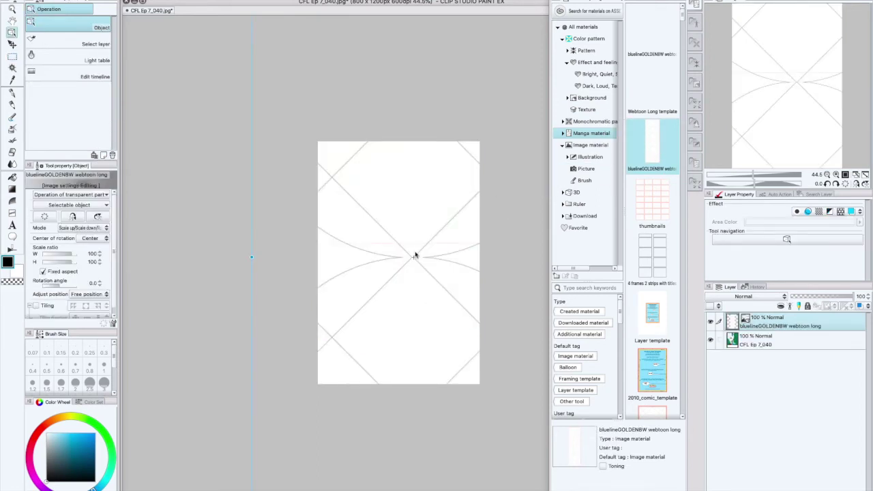
drag(418, 337, 422, 314)
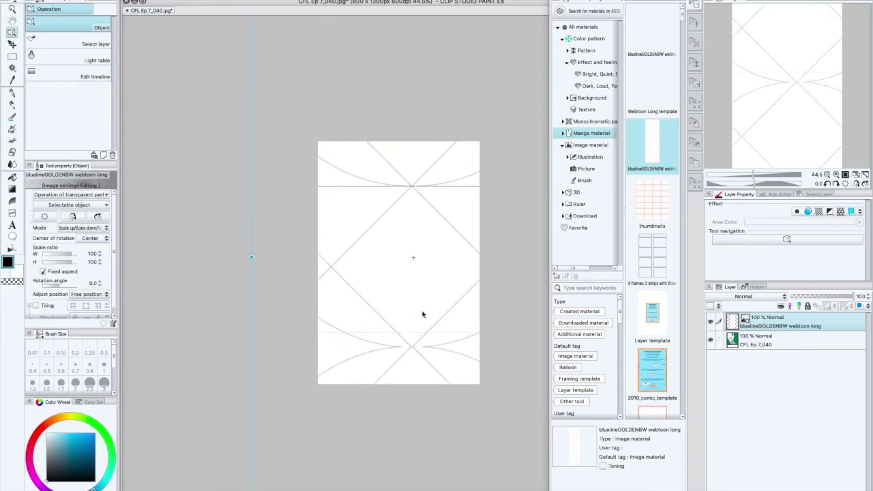
key(ctrl+z)
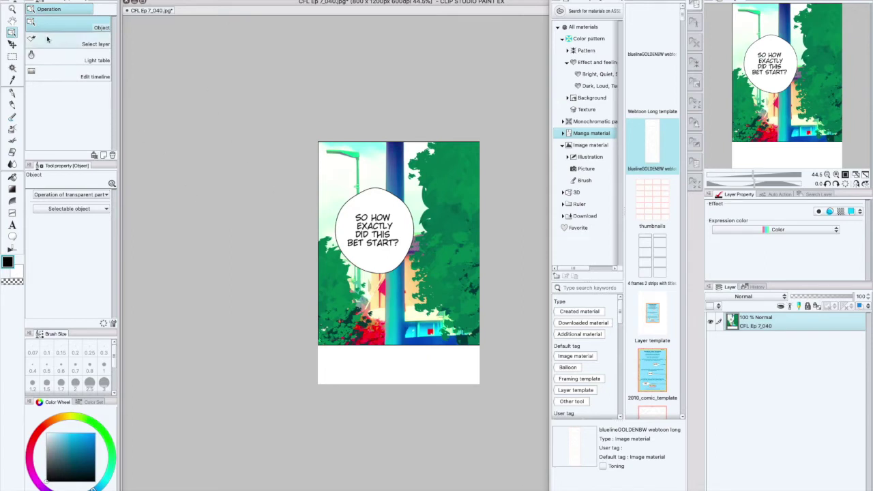
Step: Undo to 800×2400, test a bottom-centre 1200 px crop, undo it, and close the Material palette
key(ctrl+z)
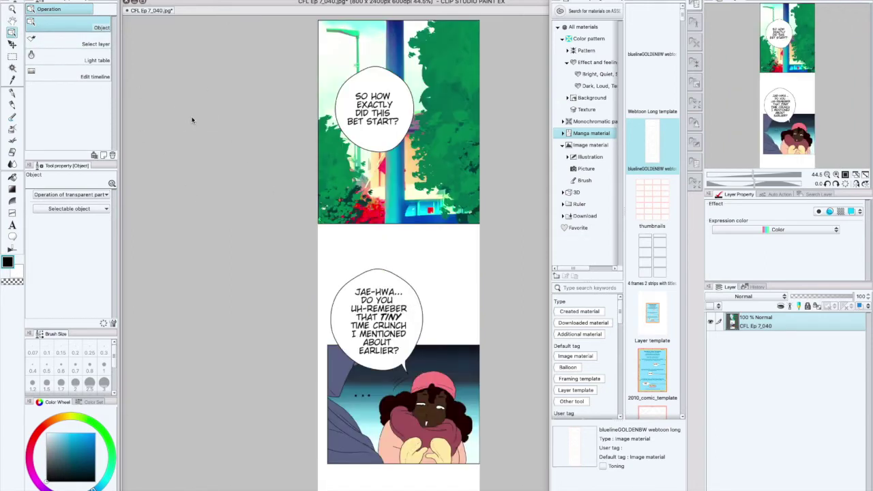
click(114, 0)
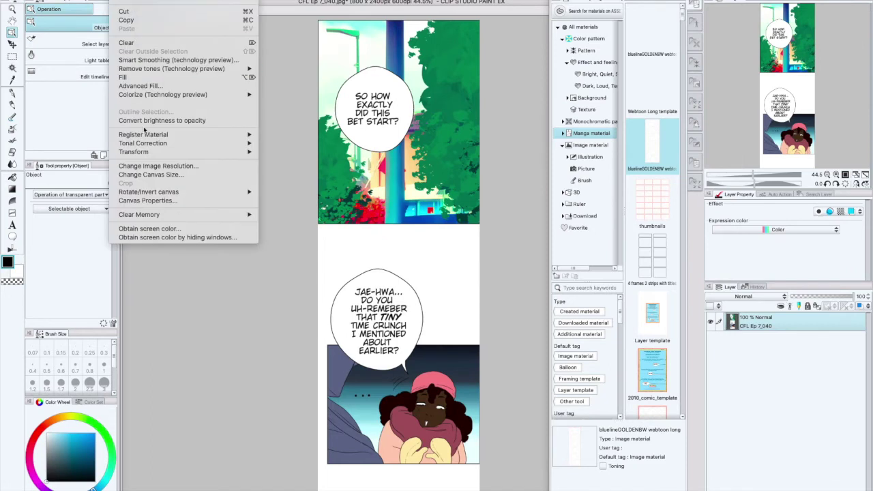
click(160, 176)
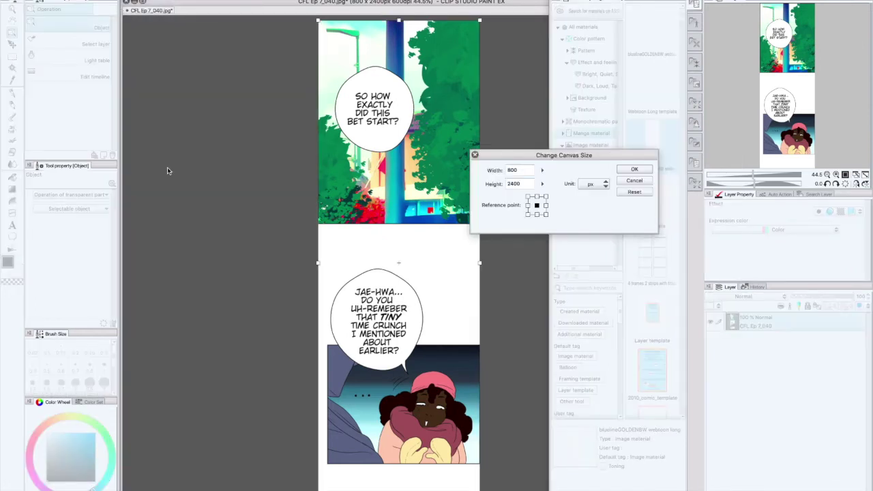
click(537, 214)
double_click(508, 184)
text(1200)
click(628, 169)
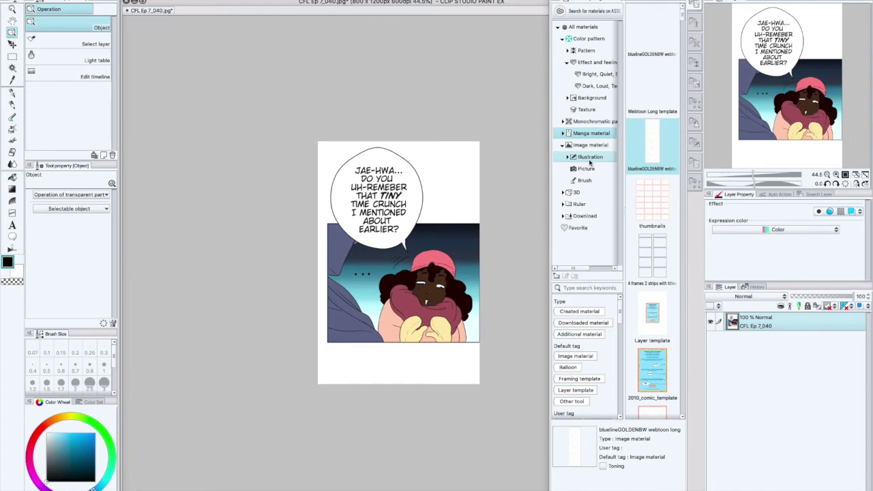
key(ctrl+z)
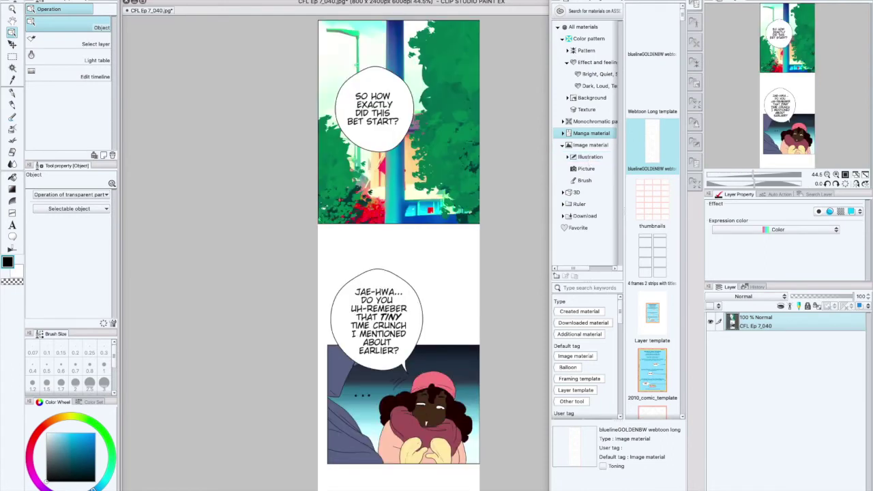
click(694, 102)
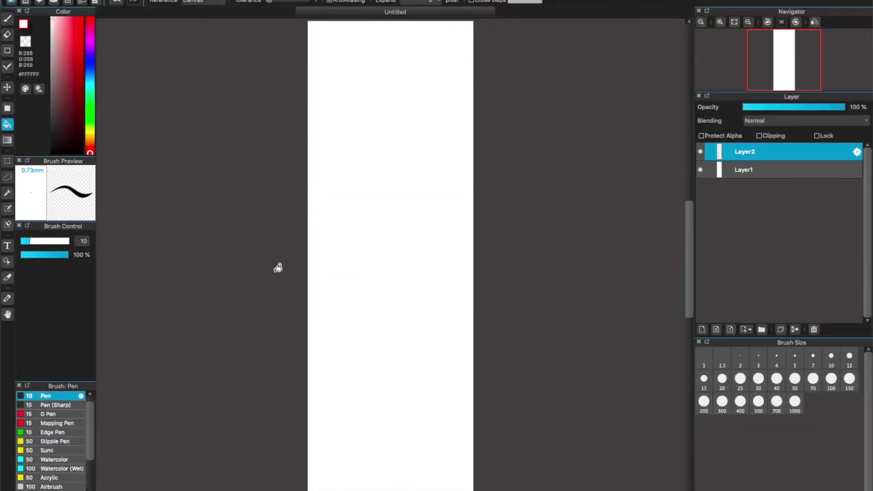
Step: Open the comic file Ep 7.jpg in its own tab via File > Open
click(102, 0)
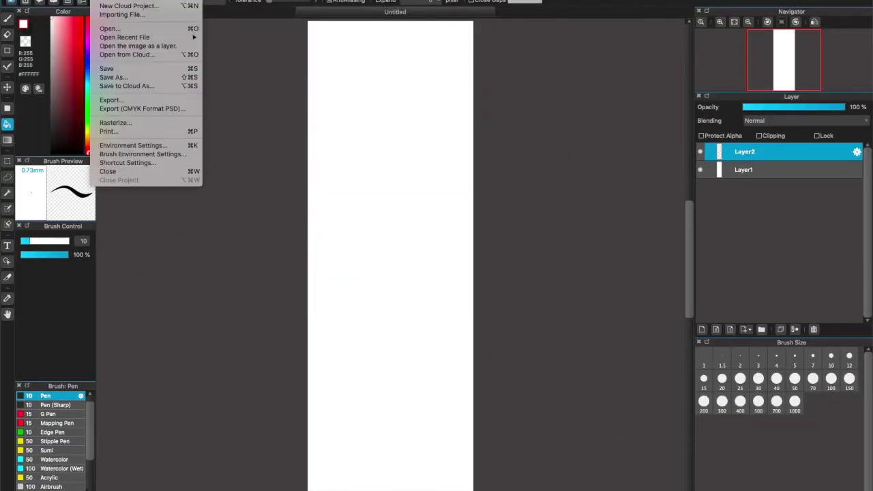
key(Escape)
click(140, 0)
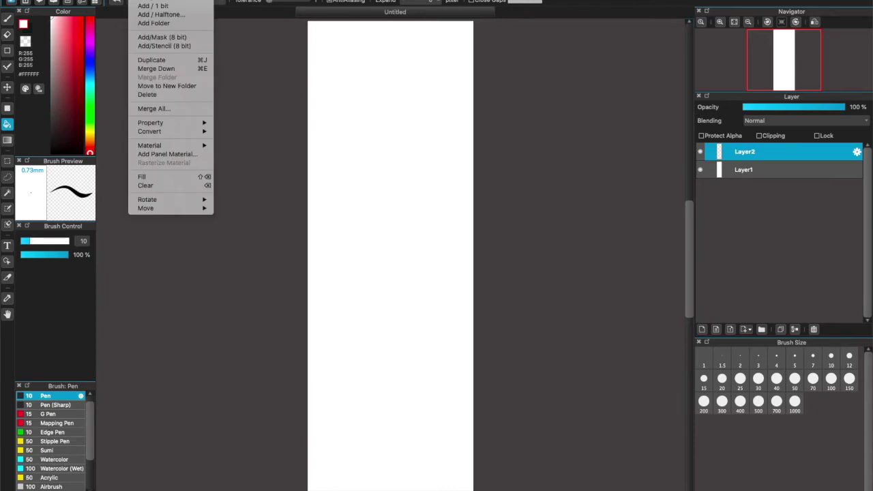
mouse_move(102, 0)
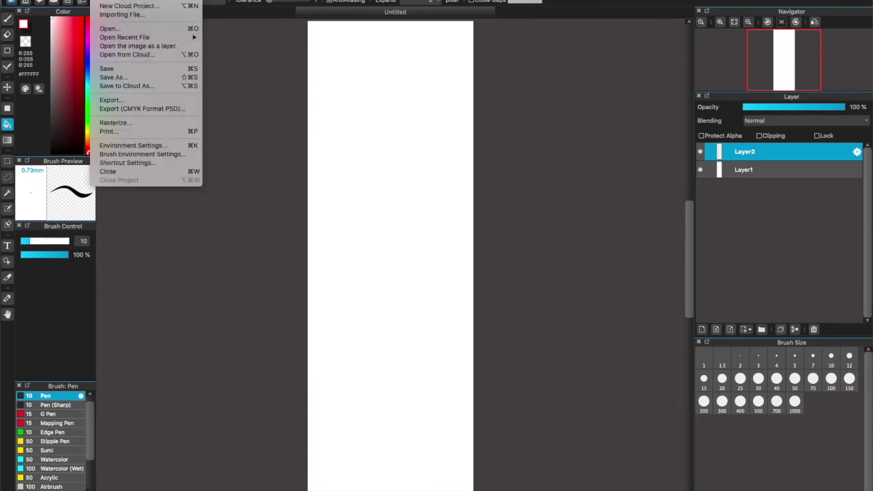
click(153, 29)
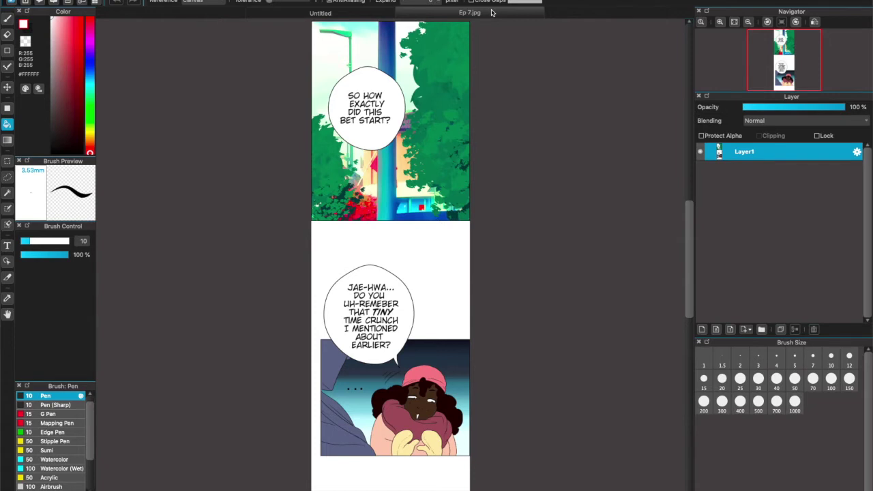
click(7, 160)
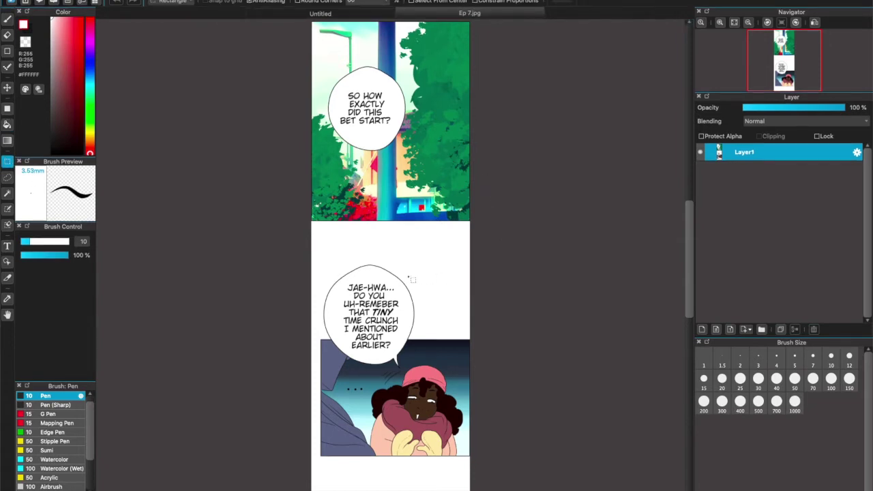
Step: Drag a rectangle selection over the whole Ep 7 strip, clearing and redoing it to reach the canvas edges
scroll(369, 287, down, 1)
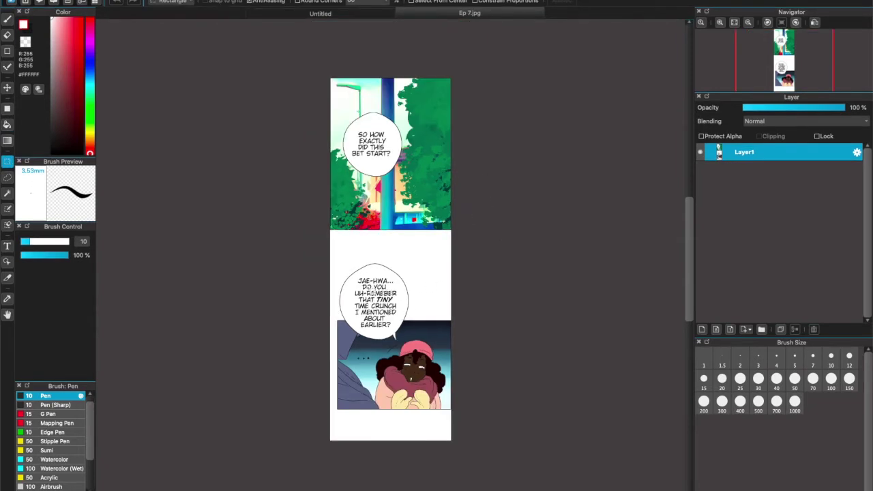
drag(311, 65, 464, 254)
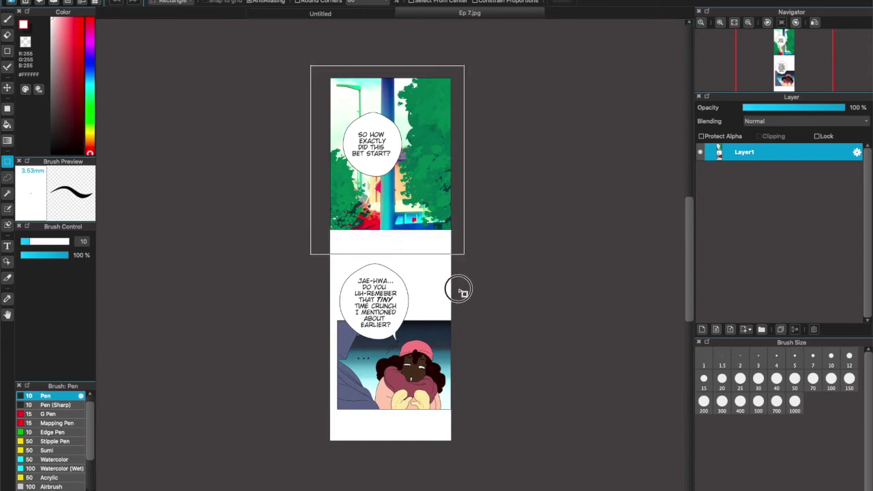
drag(459, 290, 472, 435)
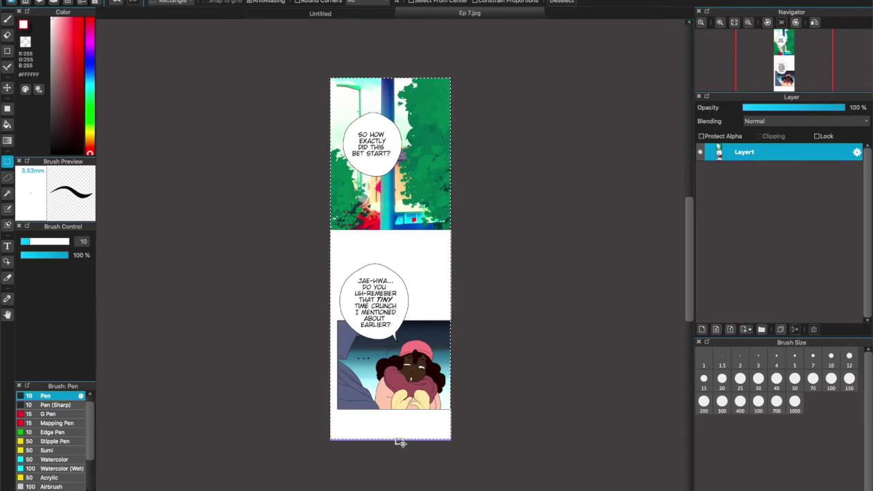
click(404, 380)
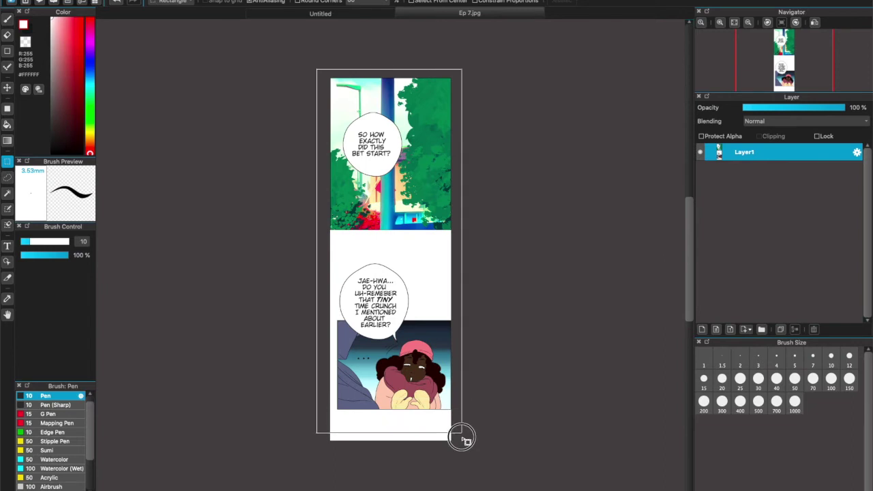
drag(469, 442, 468, 438)
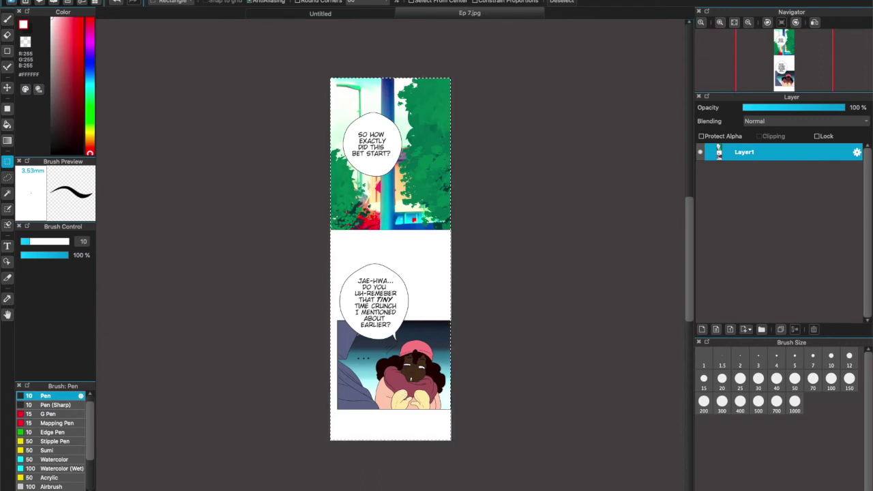
click(242, 0)
mouse_move(290, 0)
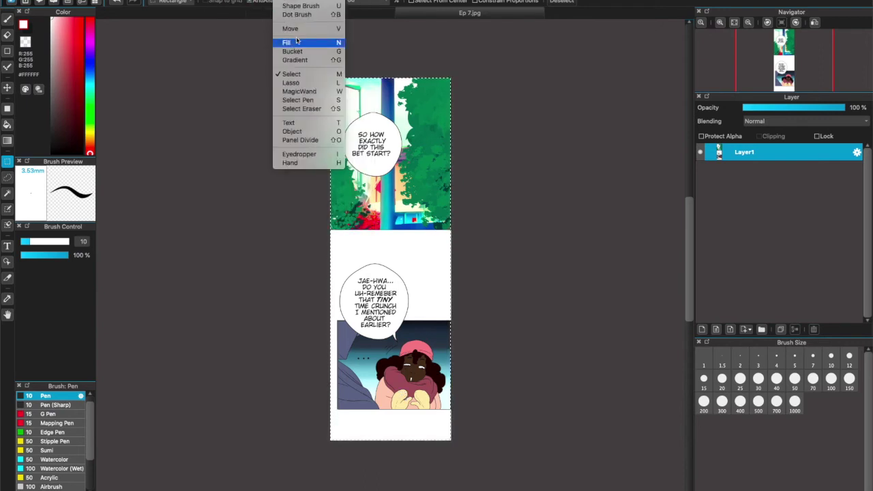
mouse_move(123, 0)
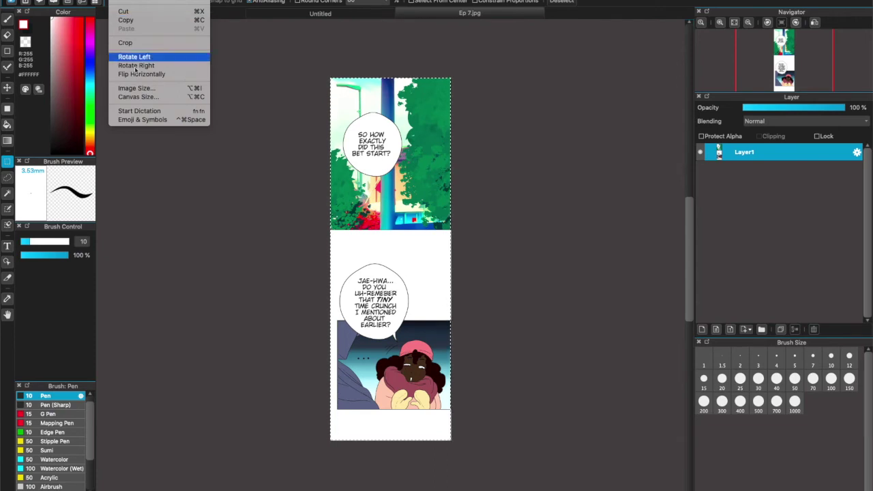
click(157, 100)
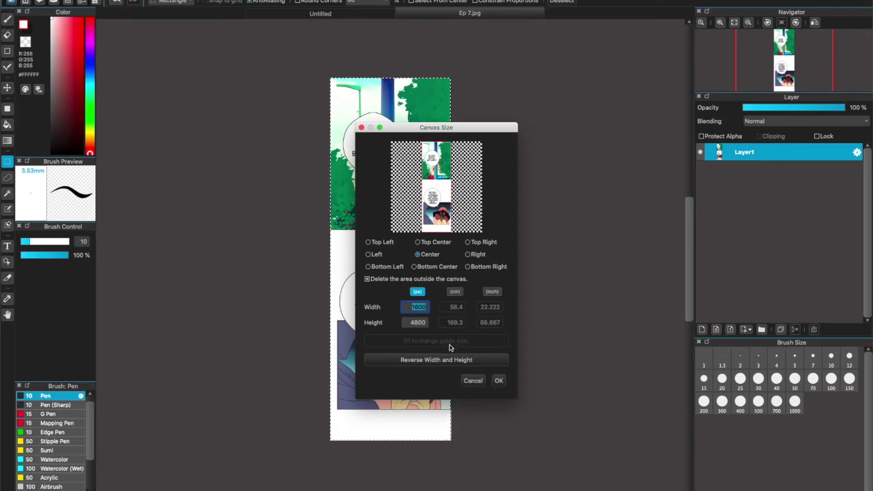
click(473, 380)
key(ctrl+d)
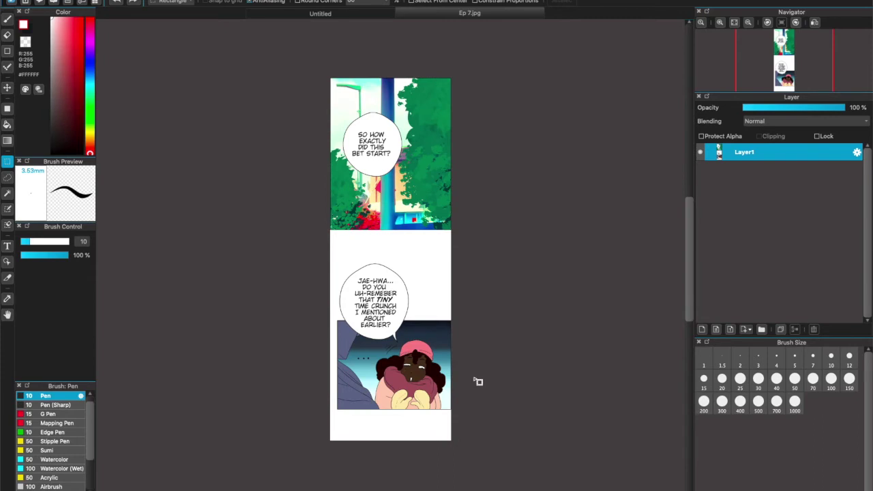
click(136, 2)
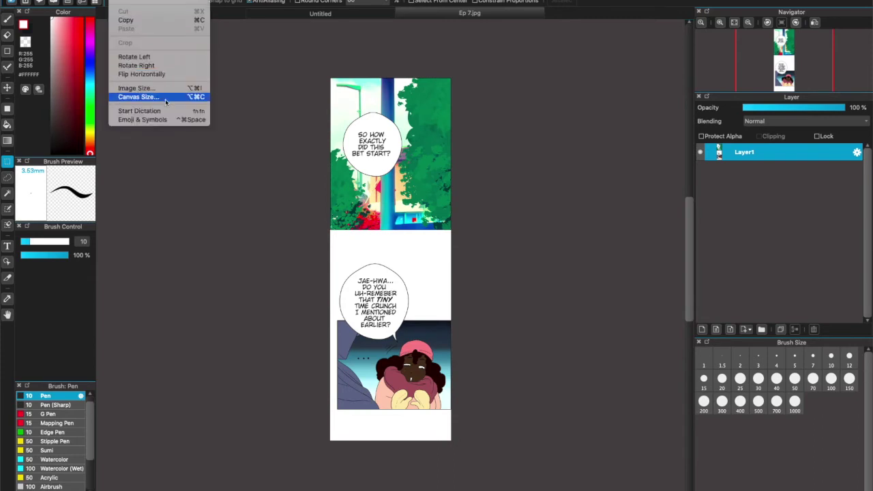
click(171, 97)
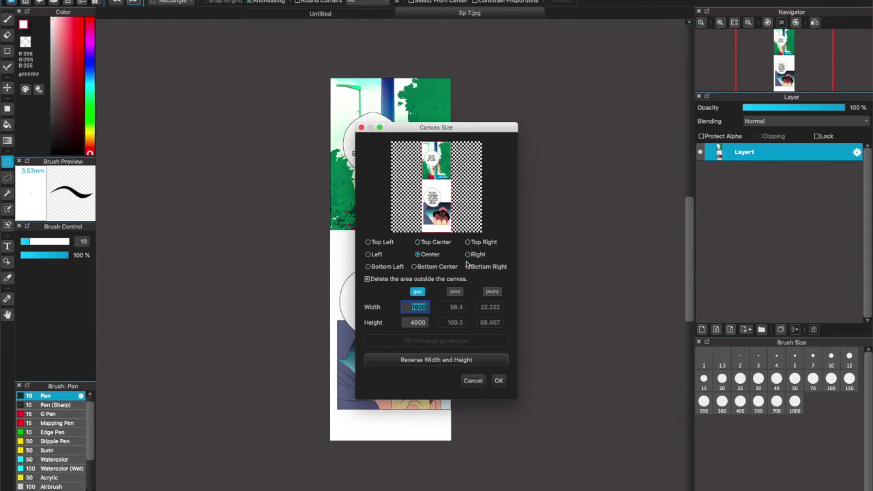
click(418, 243)
click(474, 380)
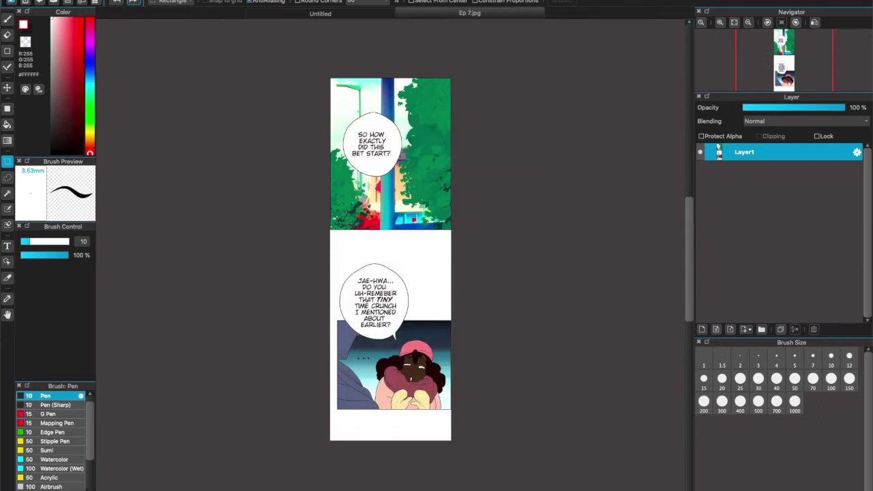
Step: Close the Ep 7.jpg document and reopen it
click(102, 0)
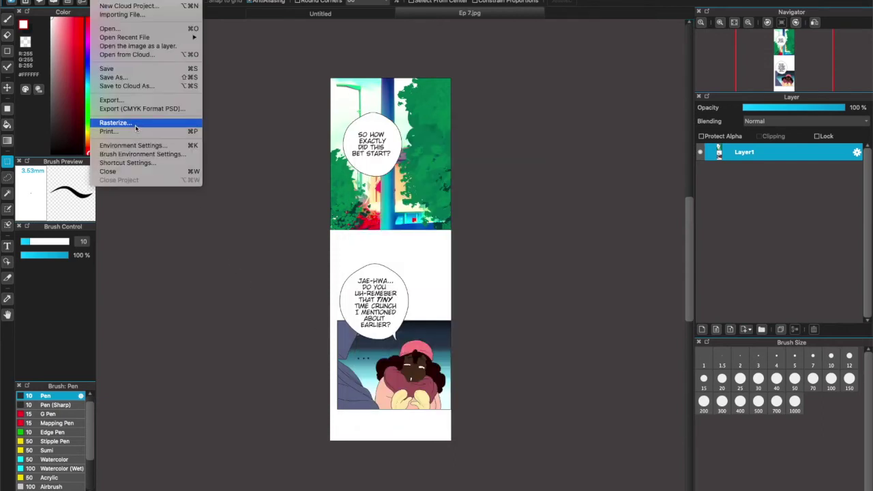
mouse_move(121, 1)
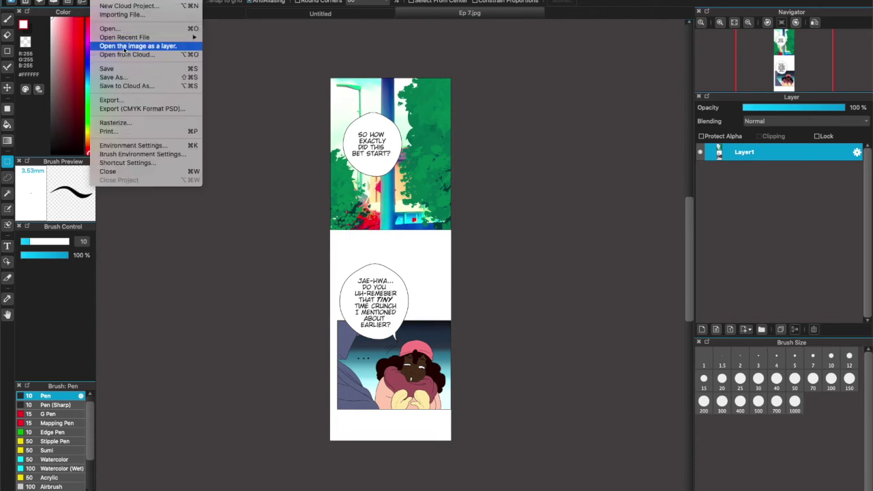
click(123, 173)
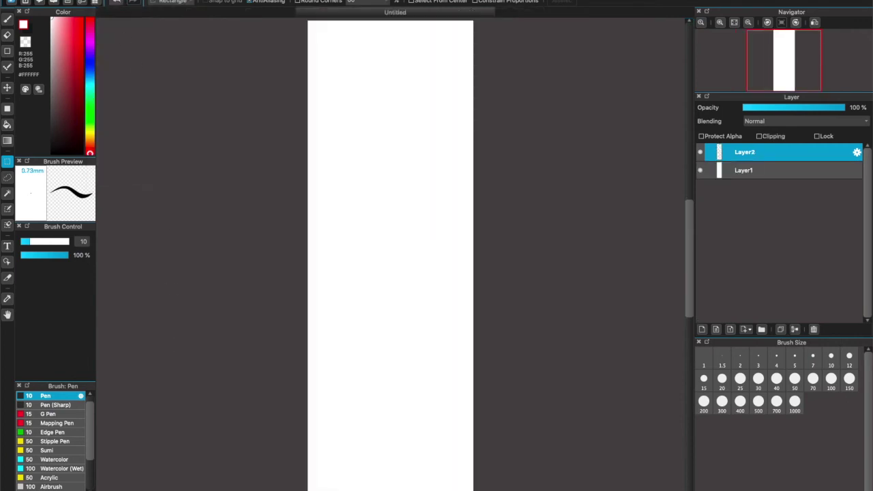
click(103, 1)
click(239, 33)
Step: Resize the image to 800 × 2400 px, then select the canvas and deselect
click(102, 1)
mouse_move(113, 2)
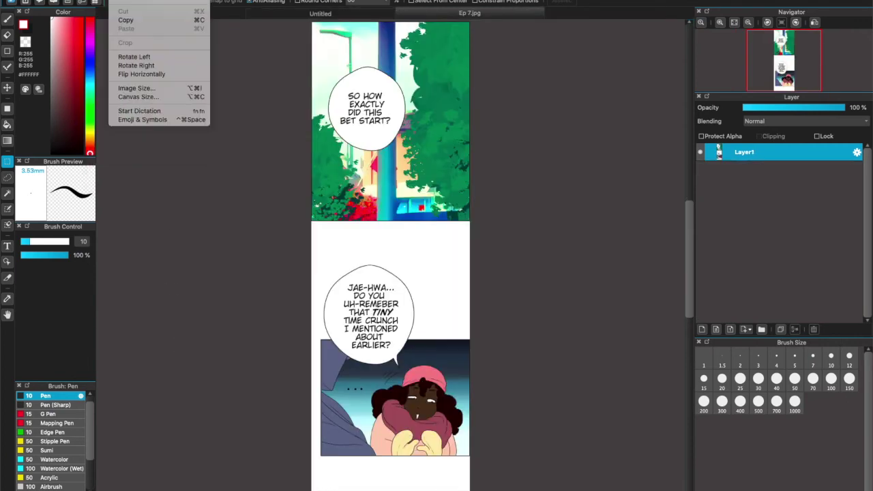
click(141, 89)
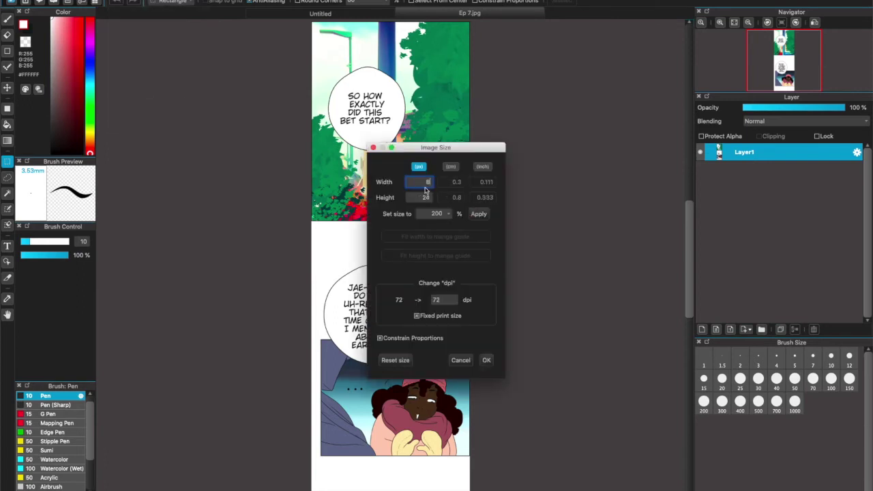
click(486, 361)
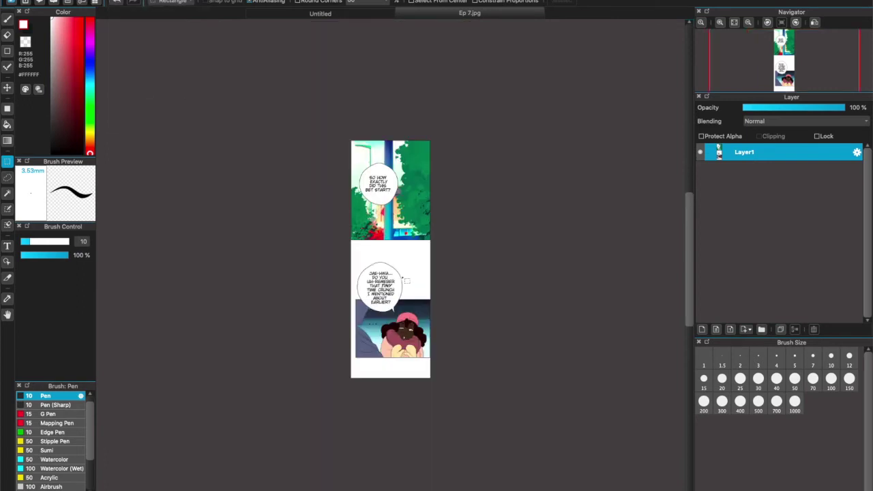
drag(332, 134, 437, 387)
click(498, 284)
scroll(498, 284, up, 2)
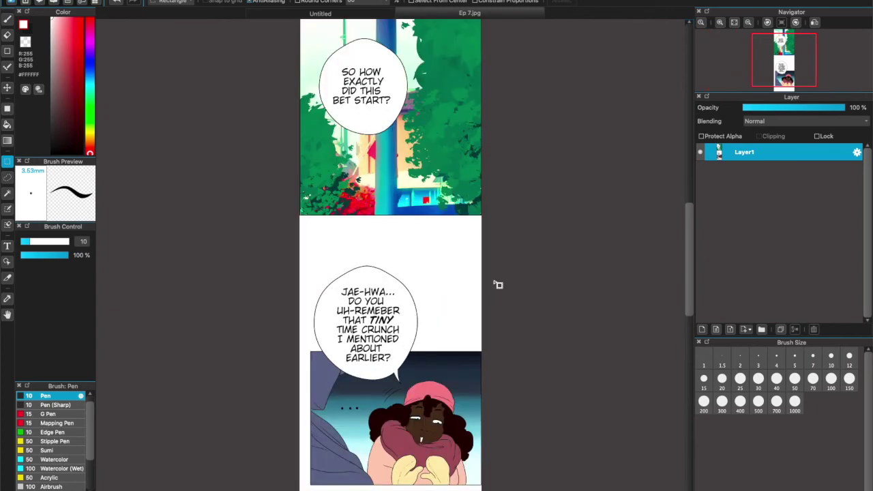
Step: Set Canvas Size to width 800, height 1200 with the Top Center anchor
click(123, 0)
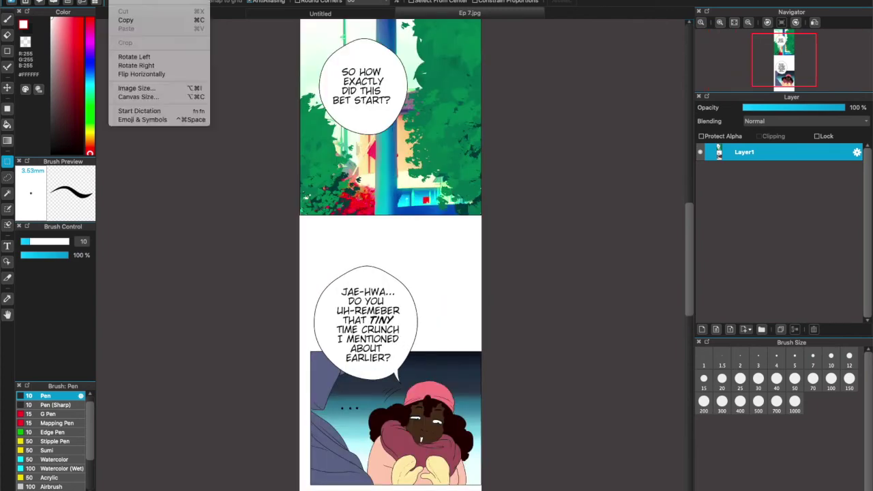
click(157, 101)
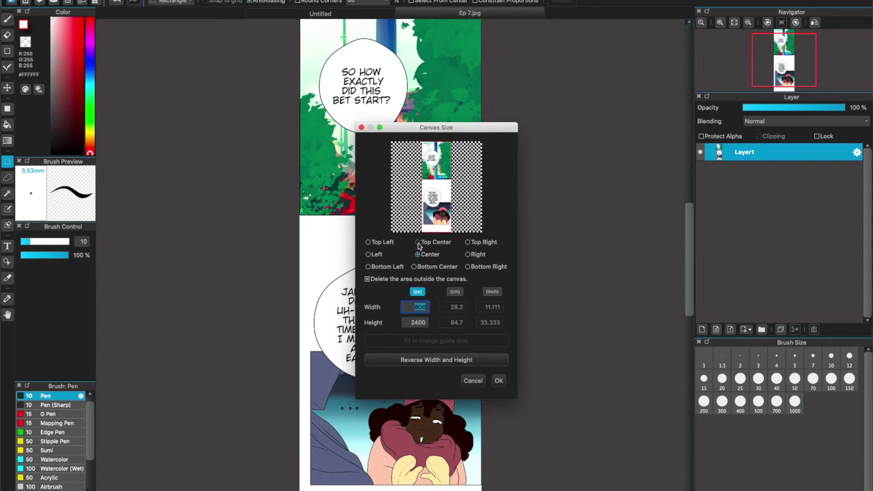
click(419, 243)
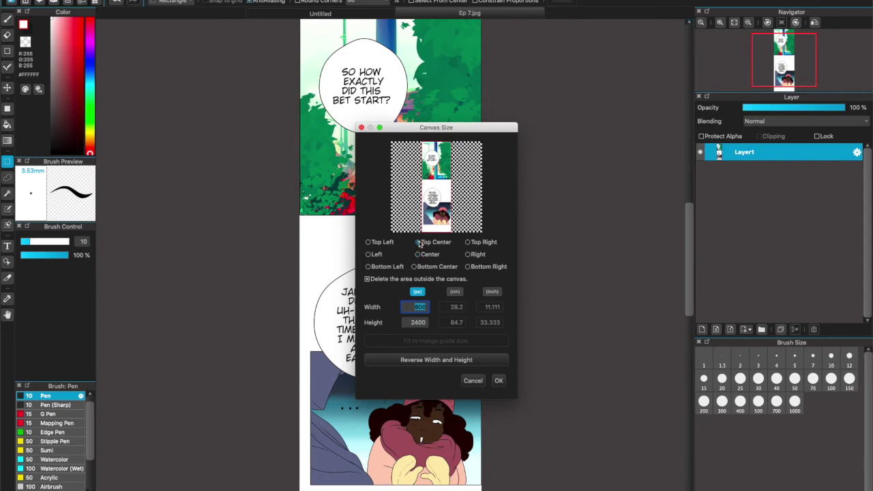
click(419, 322)
text(1200)
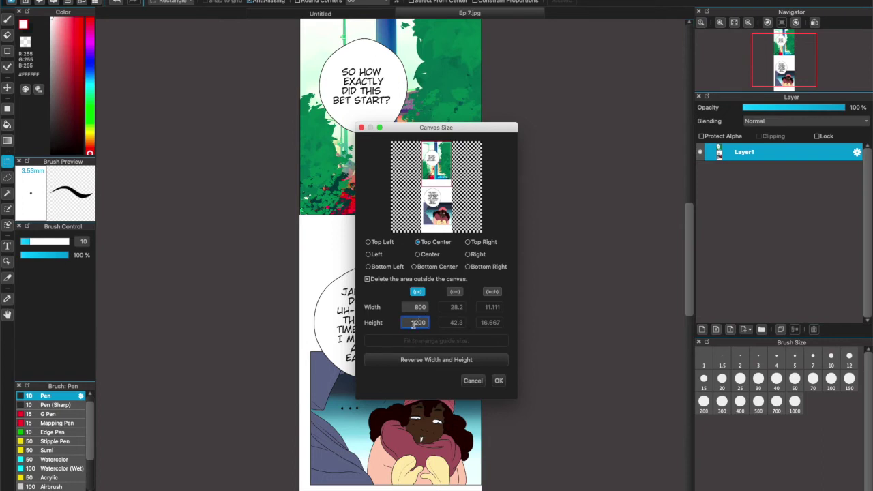
click(499, 383)
click(499, 381)
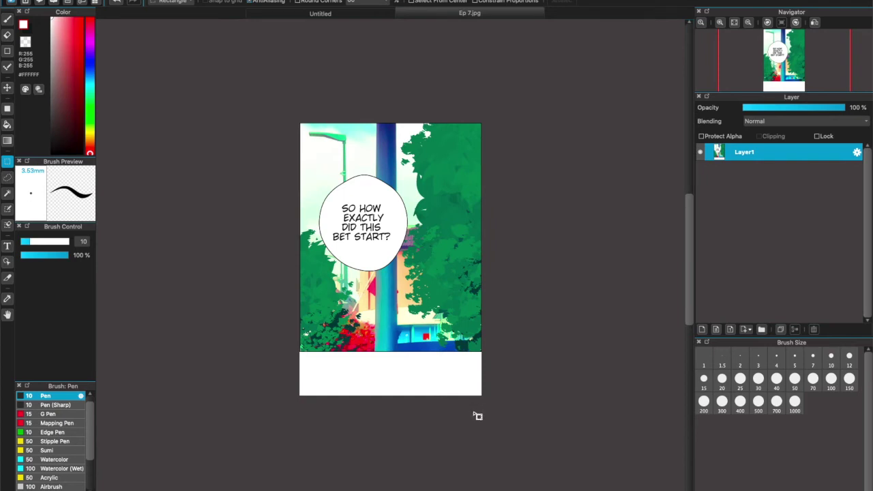
Step: Undo the top-panel crop, then set canvas height to 1200 anchored at bottom center
key(ctrl+z)
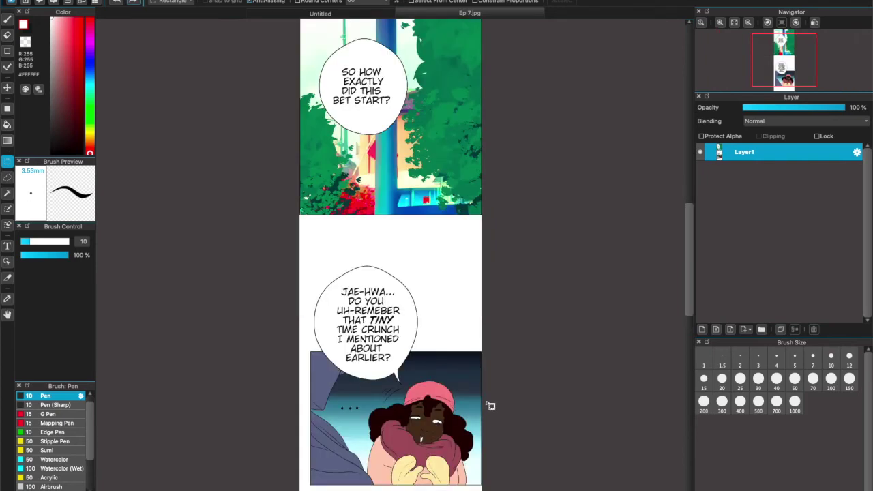
click(118, 0)
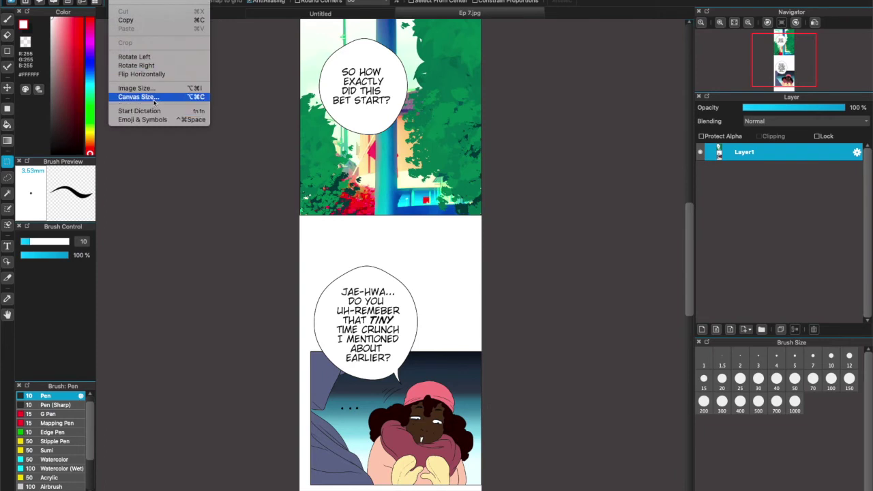
click(153, 97)
click(415, 266)
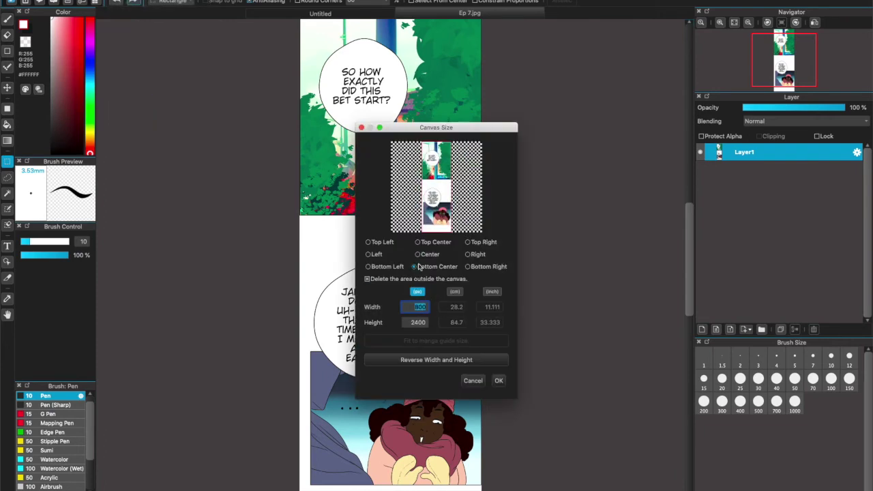
click(413, 324)
text(1200)
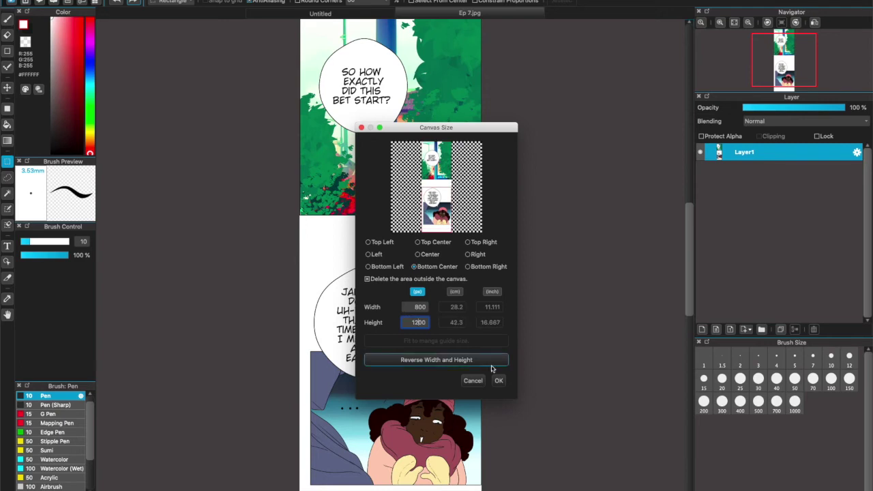
click(499, 380)
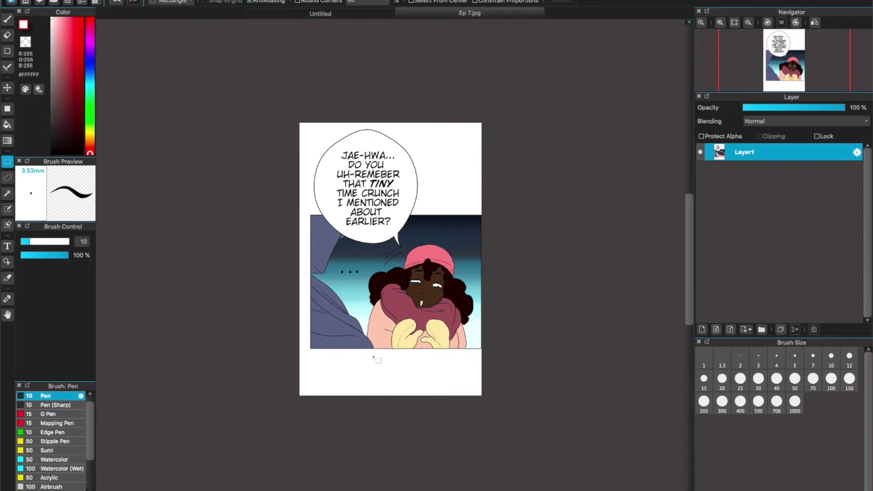
drag(295, 124, 513, 374)
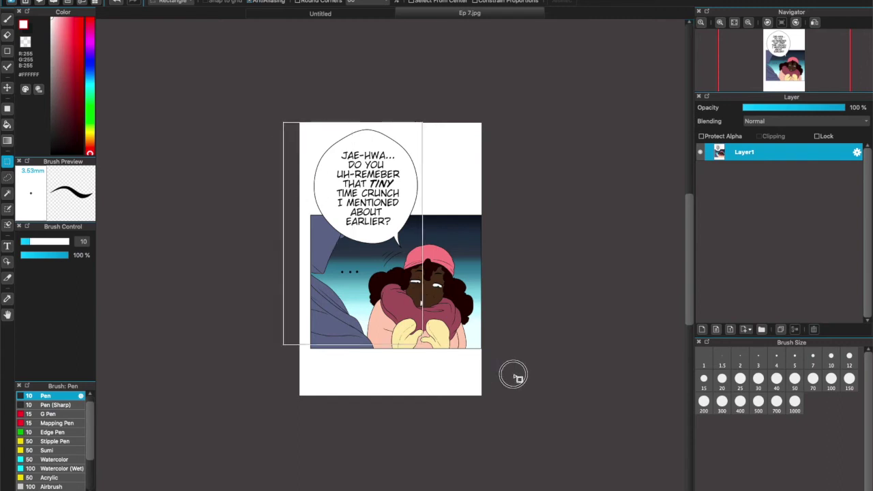
click(398, 130)
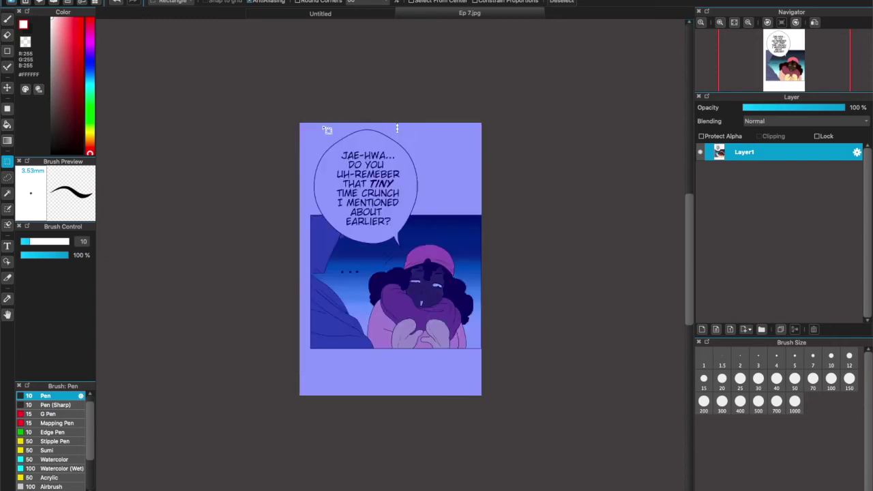
drag(277, 107, 567, 445)
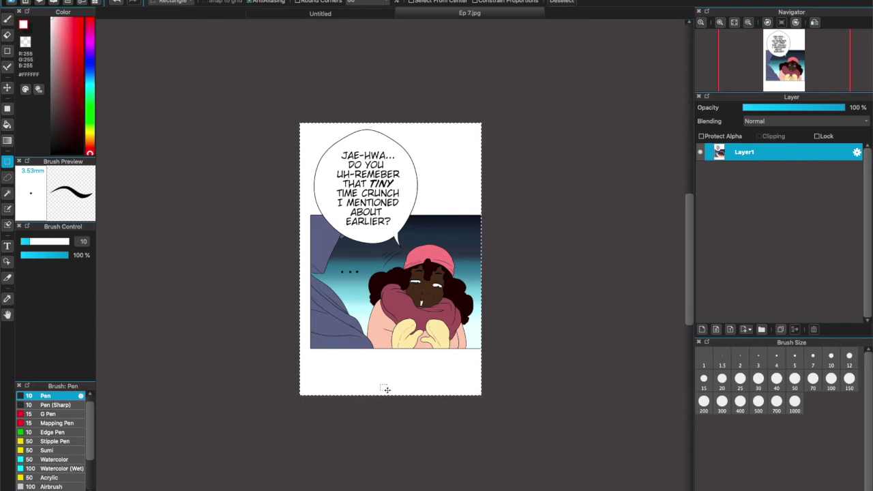
click(123, 0)
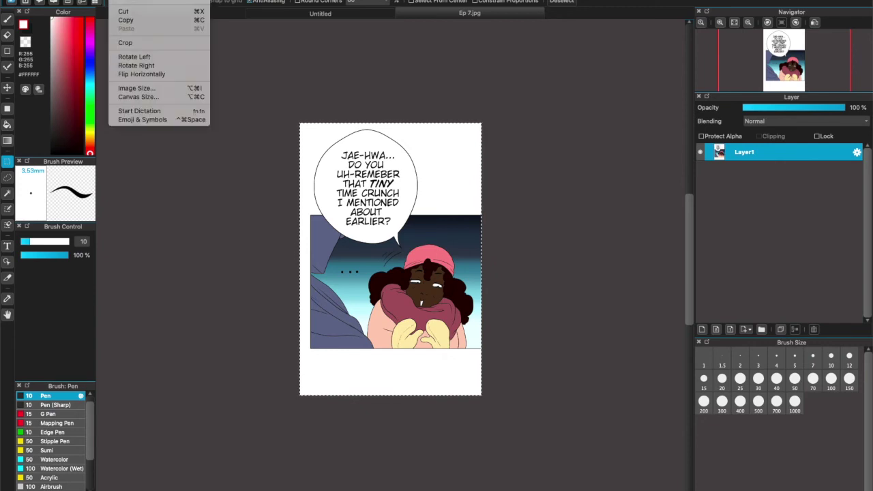
click(128, 43)
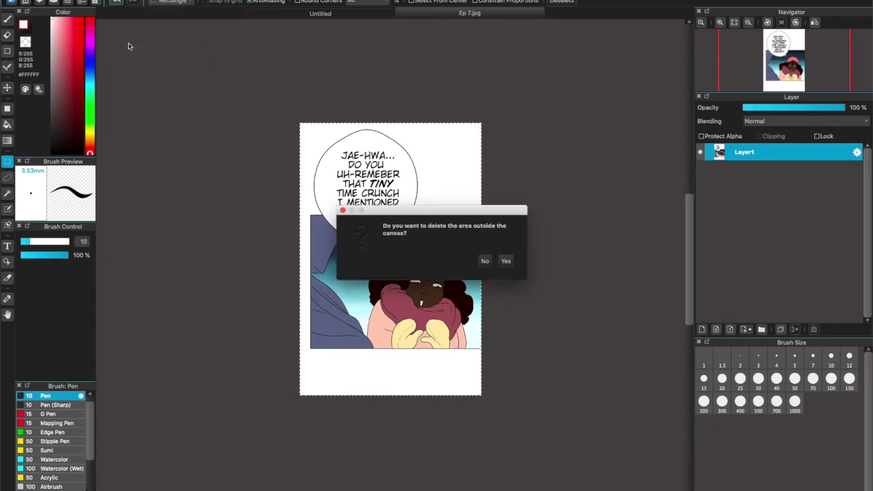
click(483, 262)
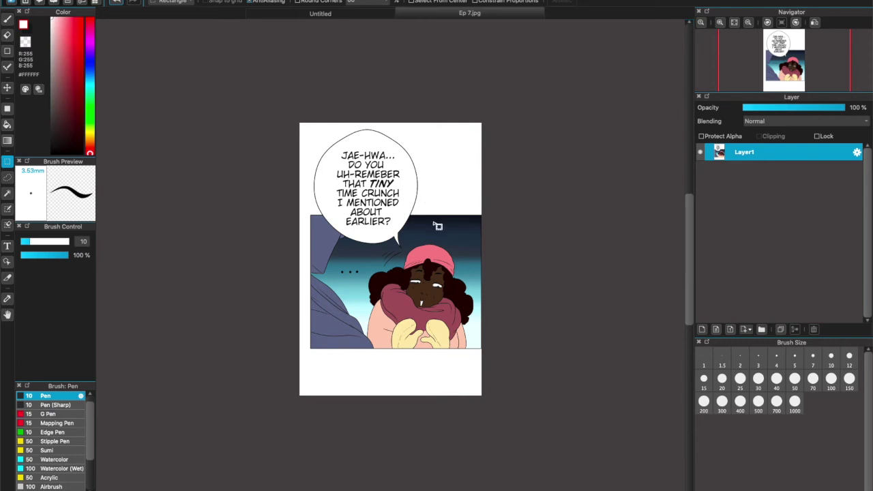
mouse_move(468, 486)
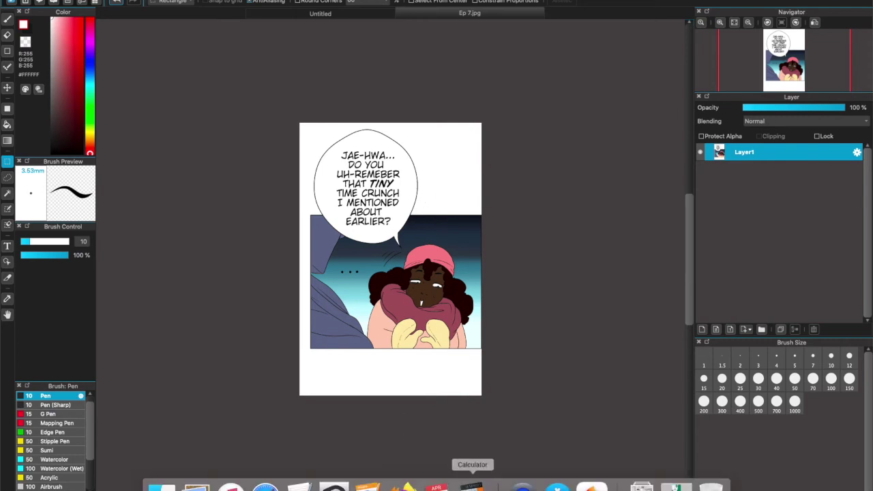
click(334, 487)
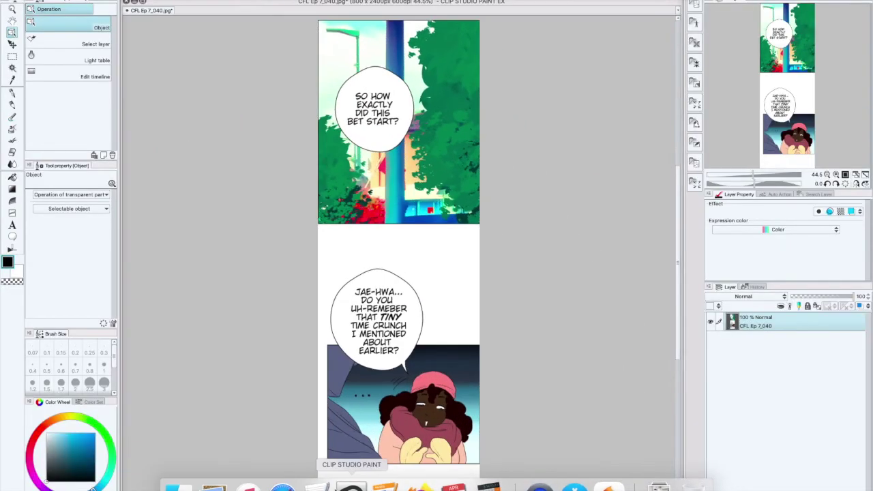
click(609, 487)
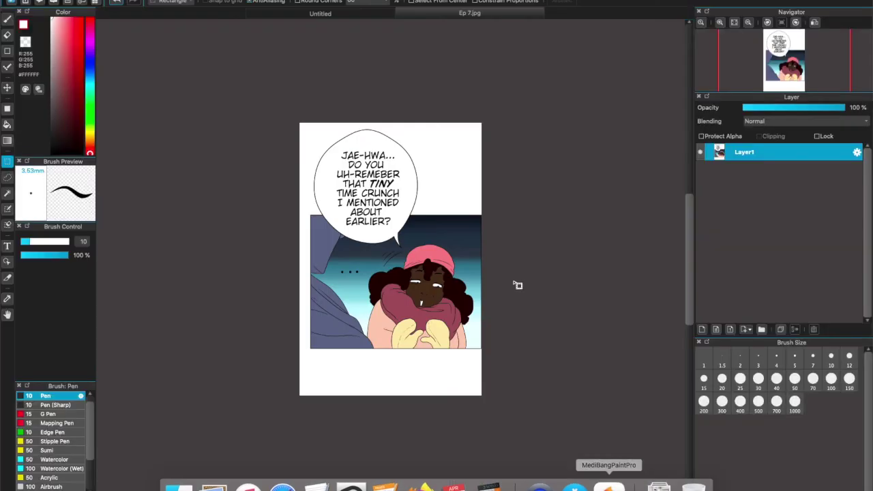